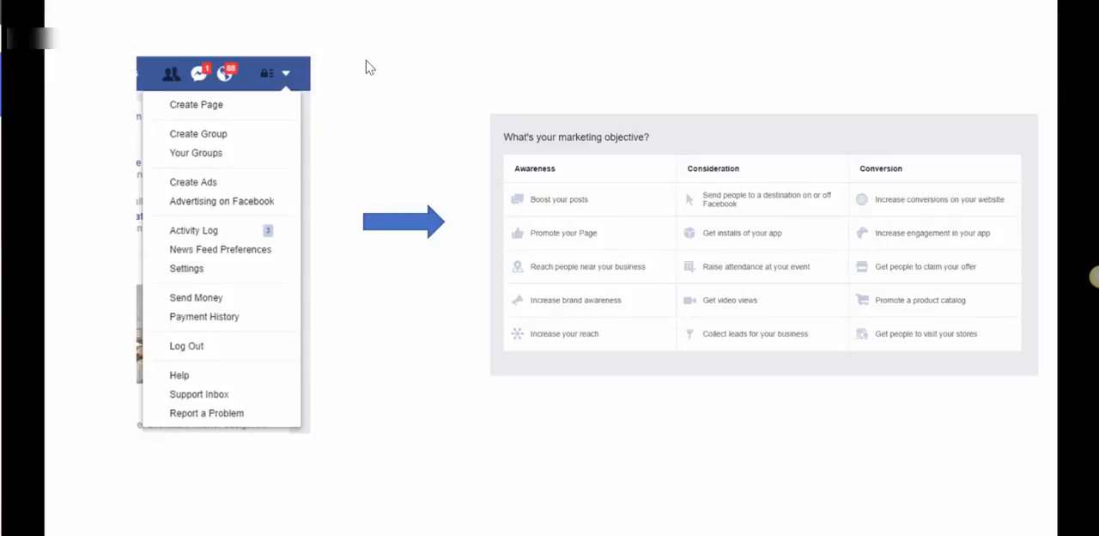
Switch to Ads Manager and review the campaign objective page down to the campaign name
key("super+1")
key("super+1")
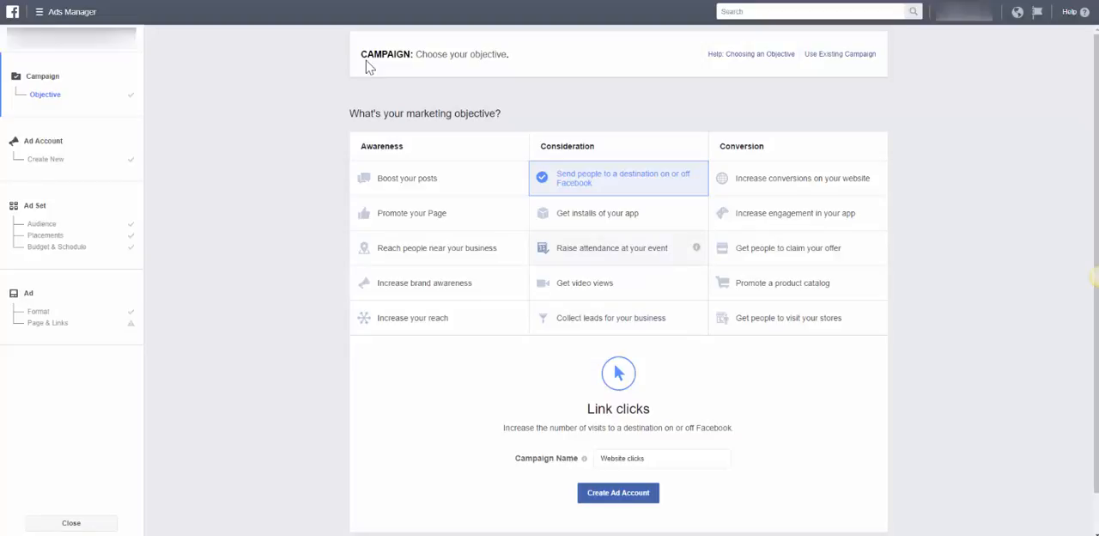
scroll(369, 67, "down", 1)
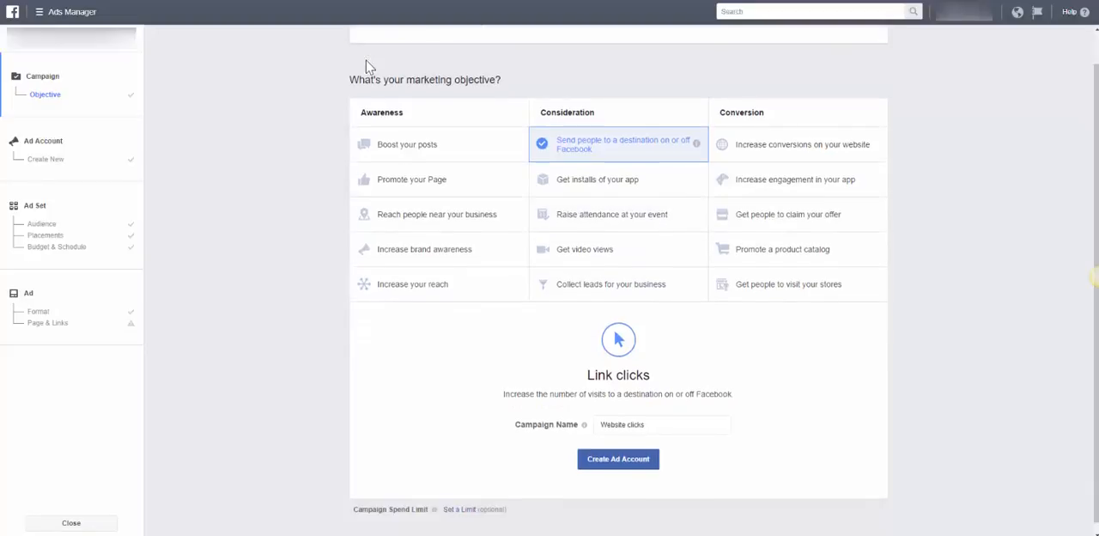
left_click_drag(646, 417, 598, 417)
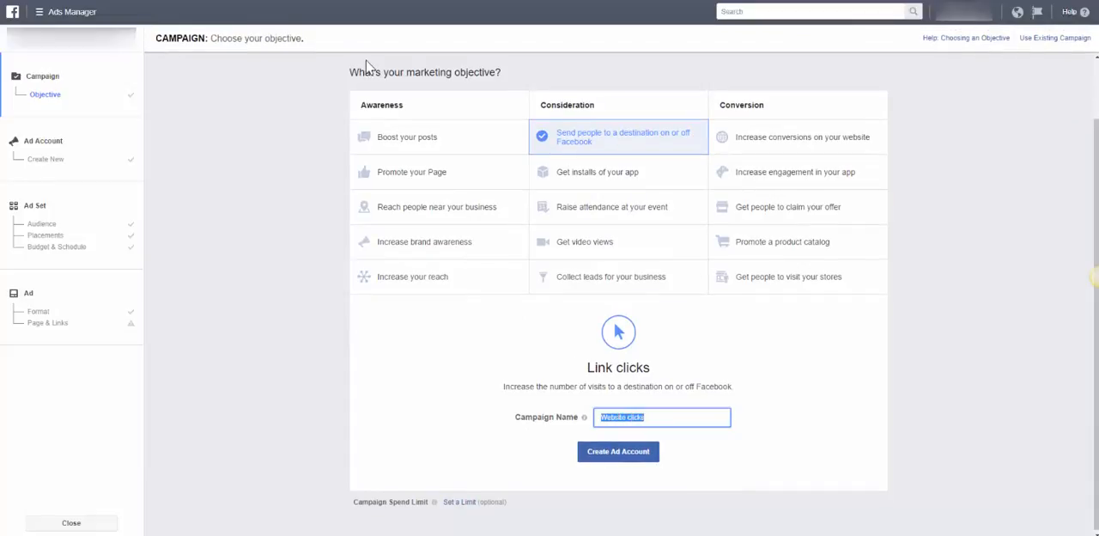
left_click(665, 417)
Switch to Paint to examine the sketched campaign, ad set and ad hierarchy level by level, and return to Ads Manager
left_click(156, 533)
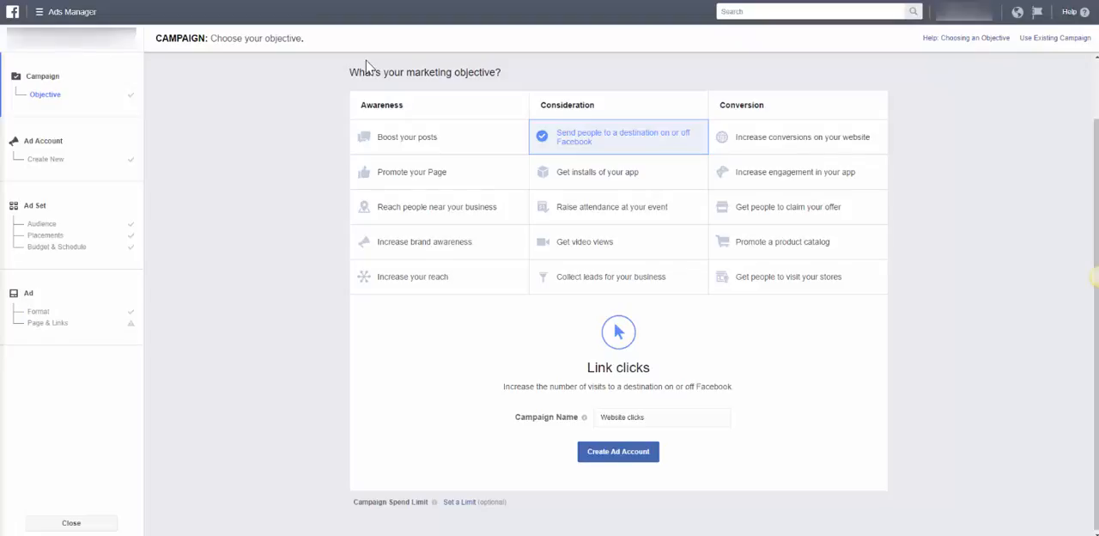
mouse_move(2, 6)
left_mouse_down()
mouse_move(241, 68)
mouse_move(421, 92)
left_mouse_up()
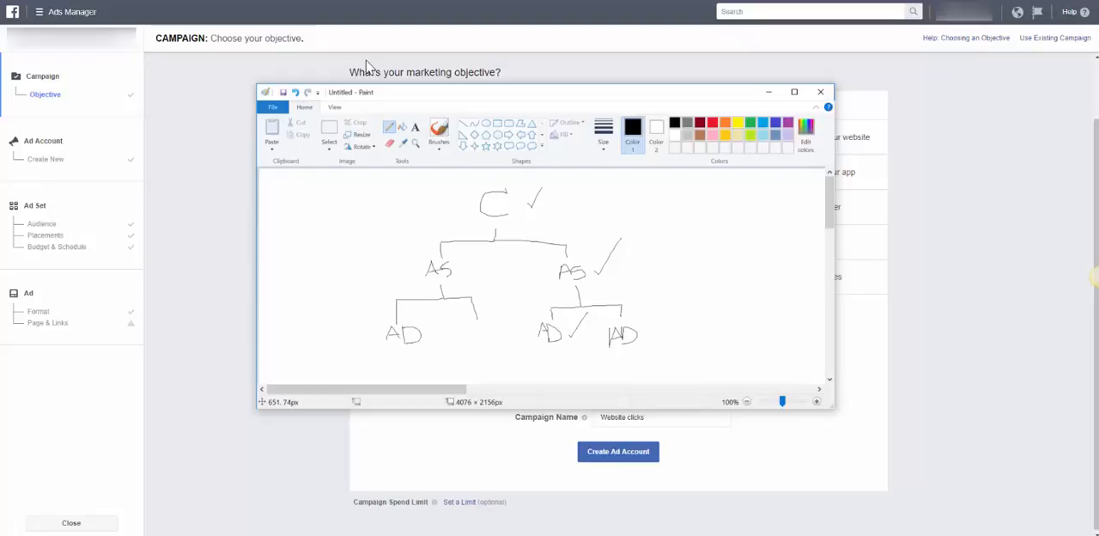
mouse_move(493, 182)
left_mouse_down()
mouse_move(506, 225)
mouse_move(494, 183)
left_mouse_up()
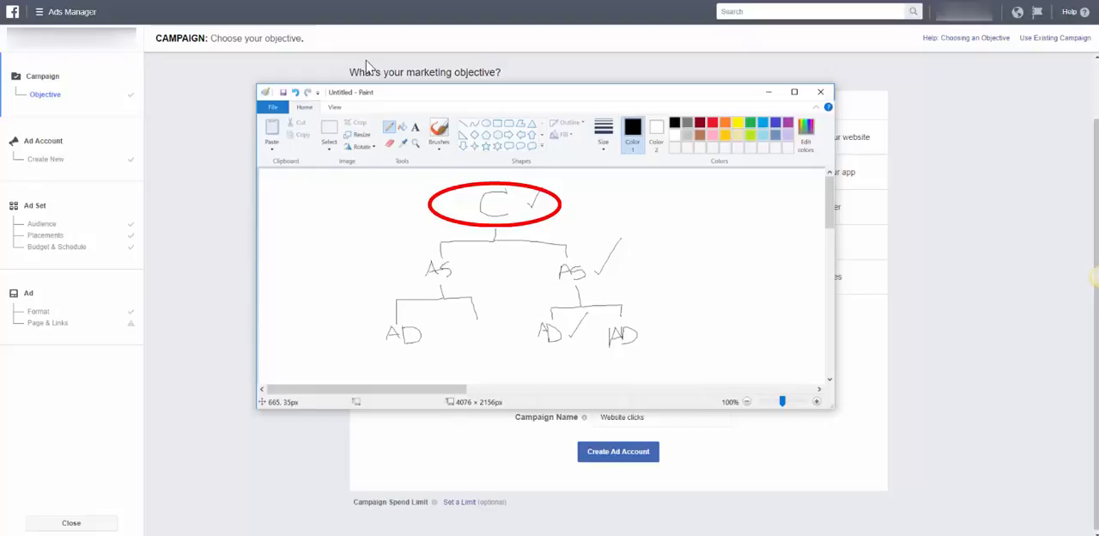
mouse_move(509, 96)
left_mouse_down()
mouse_move(658, 276)
mouse_move(562, 309)
mouse_move(522, 136)
left_mouse_up()
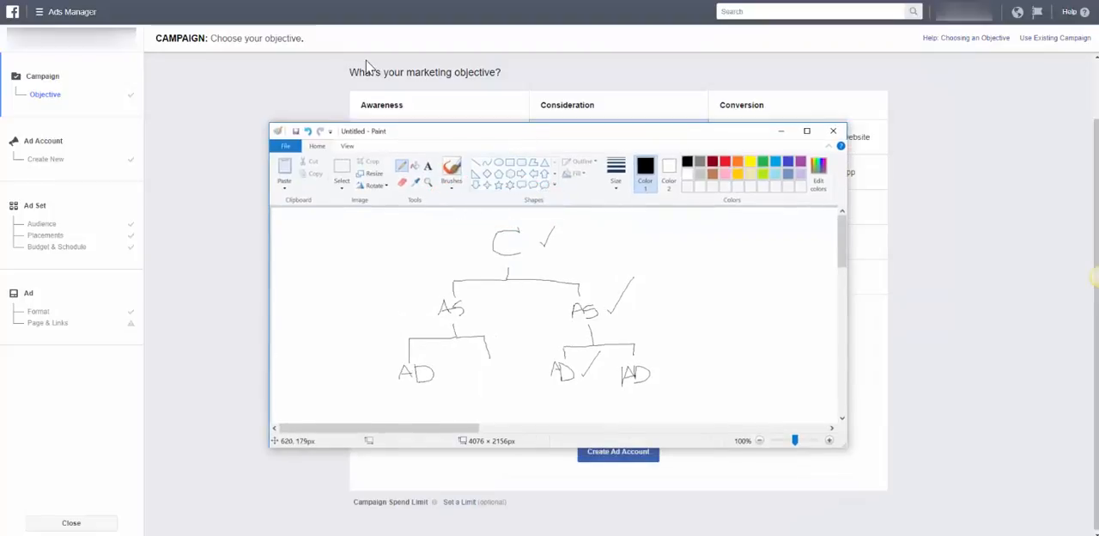
mouse_move(585, 284)
left_mouse_down()
mouse_move(586, 326)
mouse_move(587, 284)
left_mouse_up()
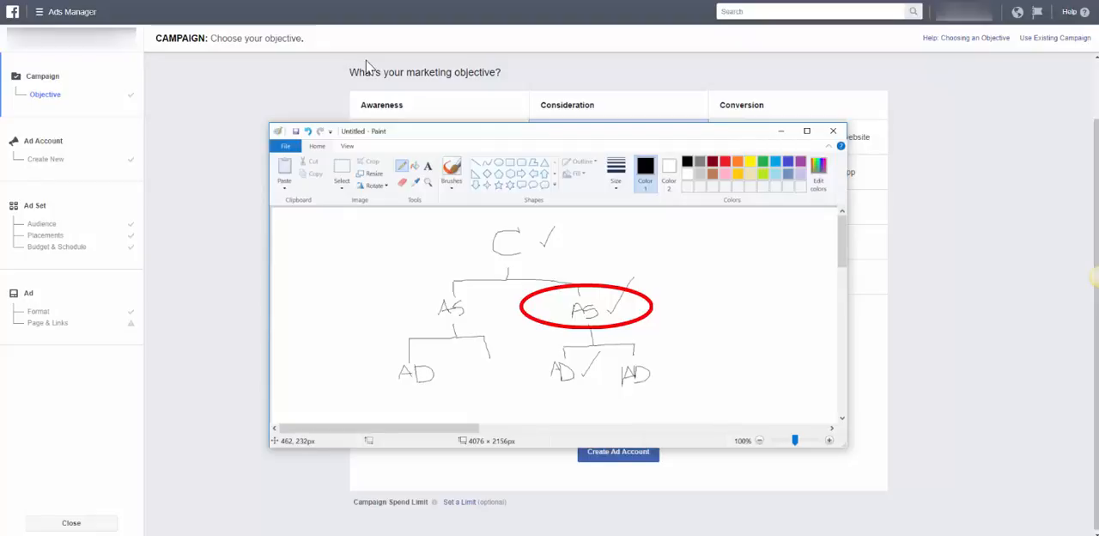
key("ctrl+z")
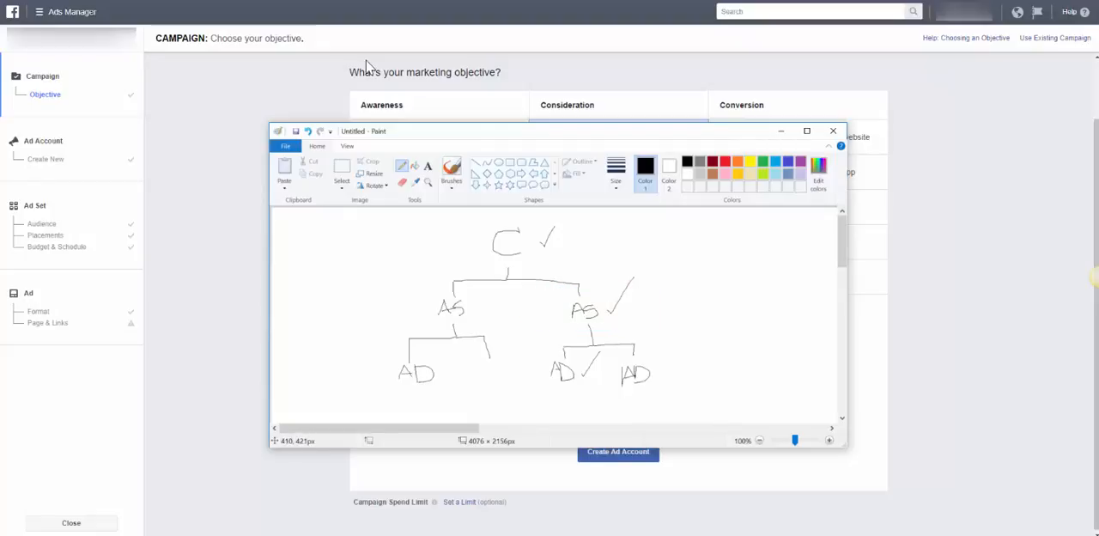
mouse_move(599, 347)
left_mouse_down()
mouse_move(668, 389)
mouse_move(526, 361)
mouse_move(600, 347)
left_mouse_up()
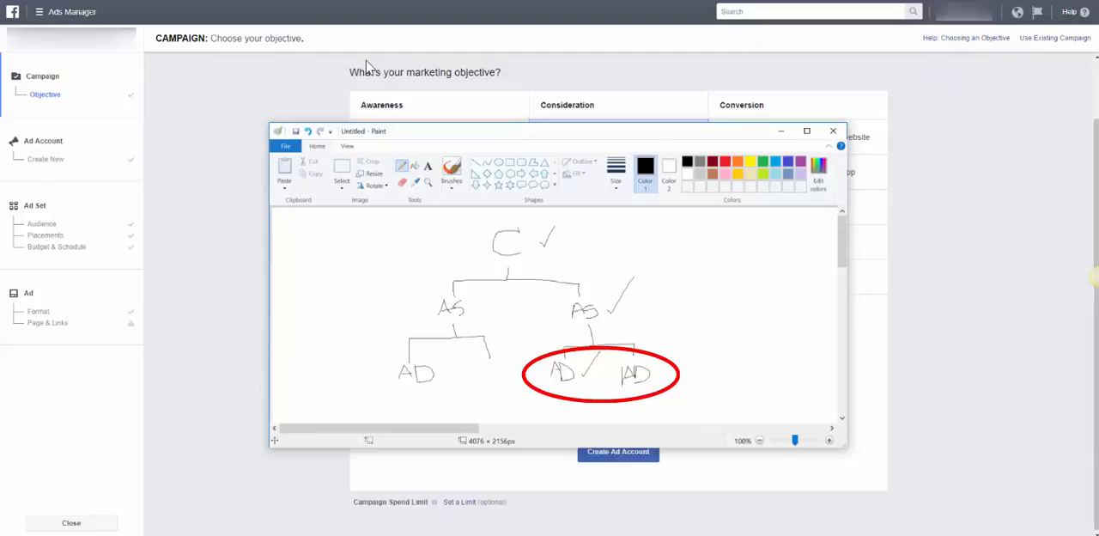
key("ctrl+z")
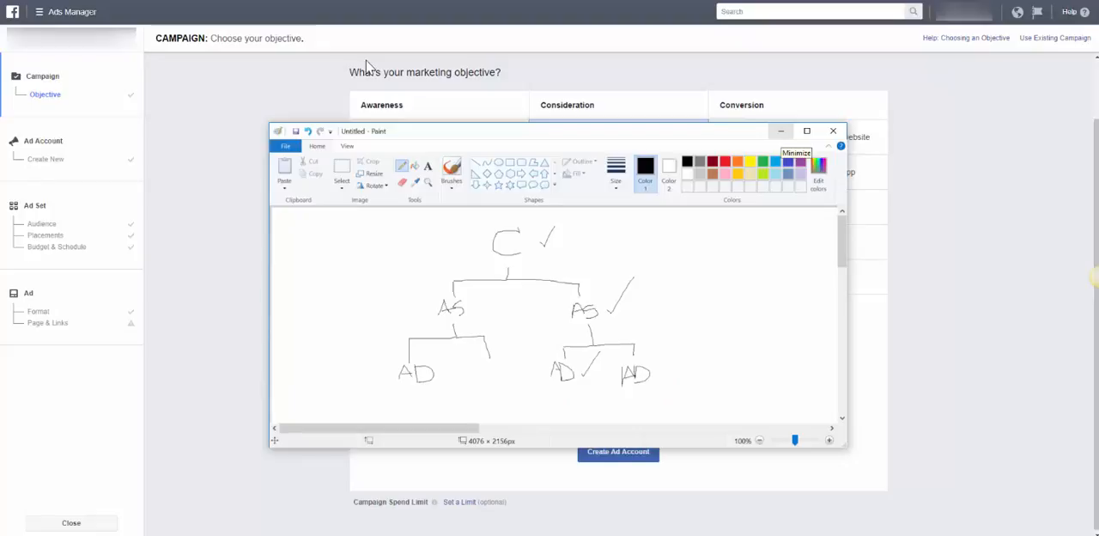
left_click(781, 130)
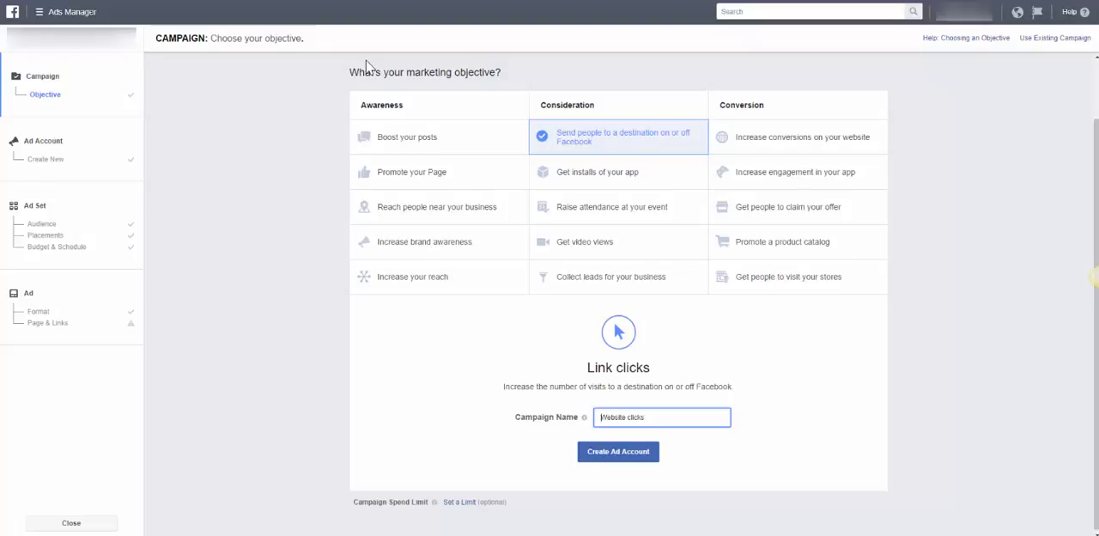
Name the campaign "Offer - Website clicks" and continue through the ad account details to the ad set
type("Offer -")
key("shift+Right")
key("shift+Right")
key("shift+Right")
key("shift+Right")
key("shift+Right")
key("shift+Right")
key("shift+Right")
key("shift+Right")
key("shift+Right")
key("shift+Right")
key("shift+Right")
key("shift+Right")
key("shift+Right")
key("shift+Right")
key("Right")
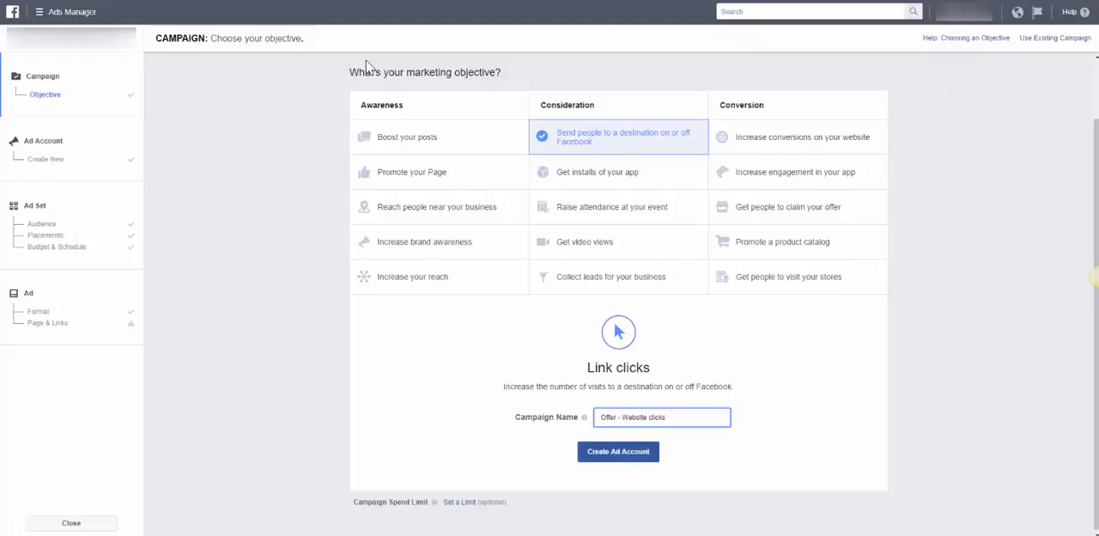
key("Return")
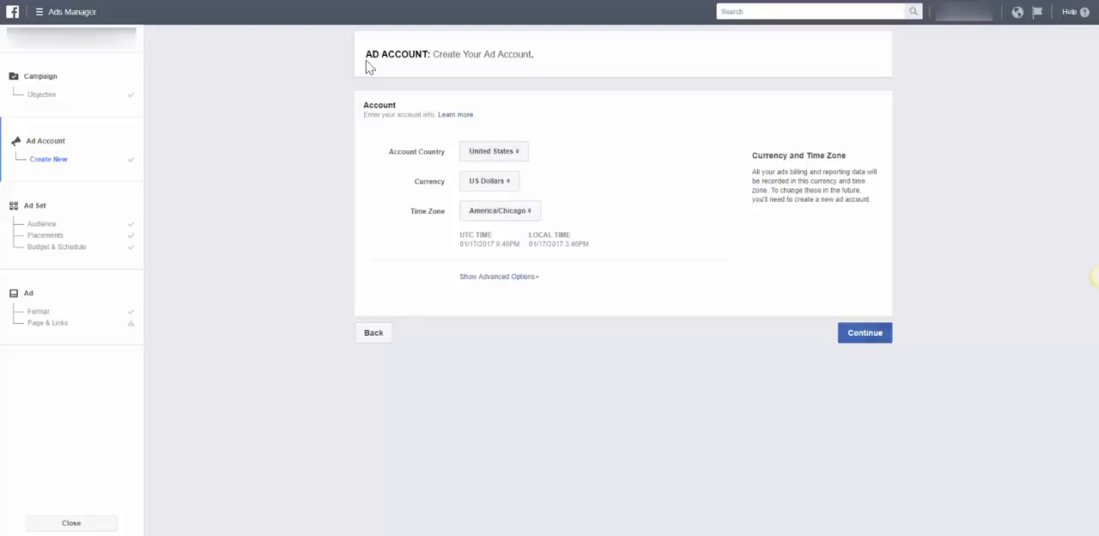
key("Return")
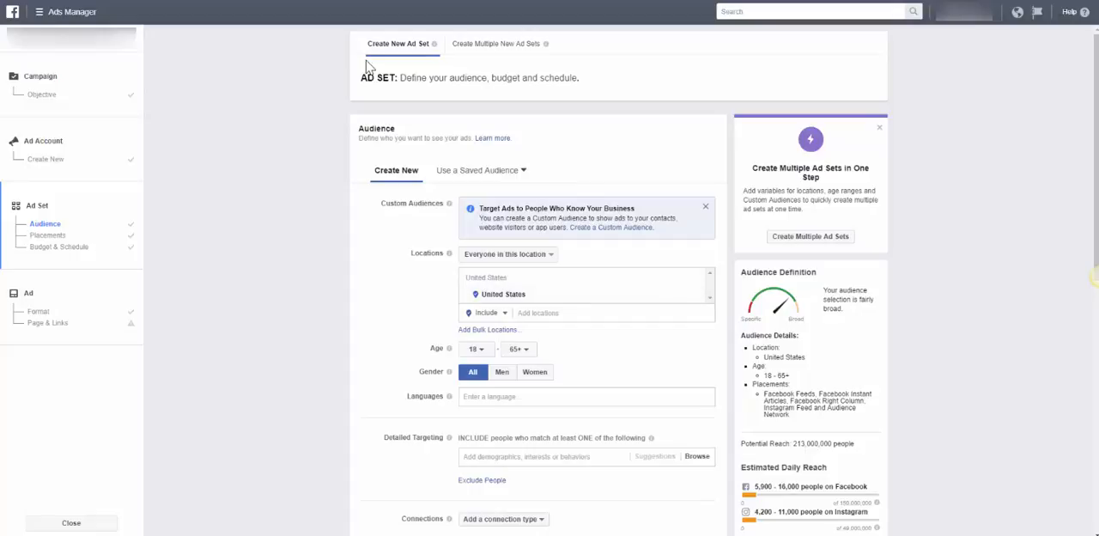
Search the detailed targeting for "labrador" and include the Labrador Retriever interest in the audience
scroll(369, 67, "down", 2)
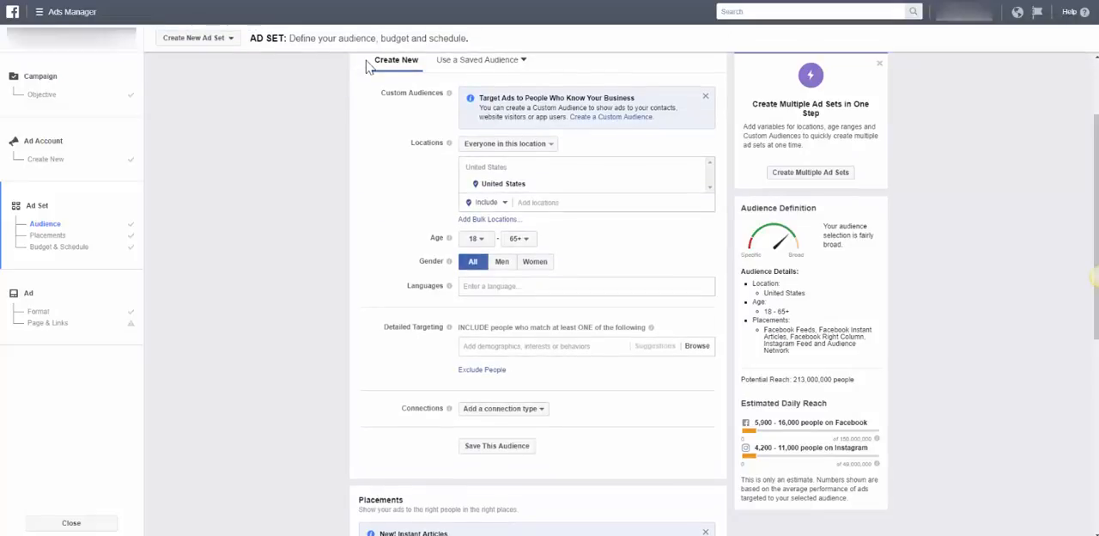
scroll(369, 67, "down", 1)
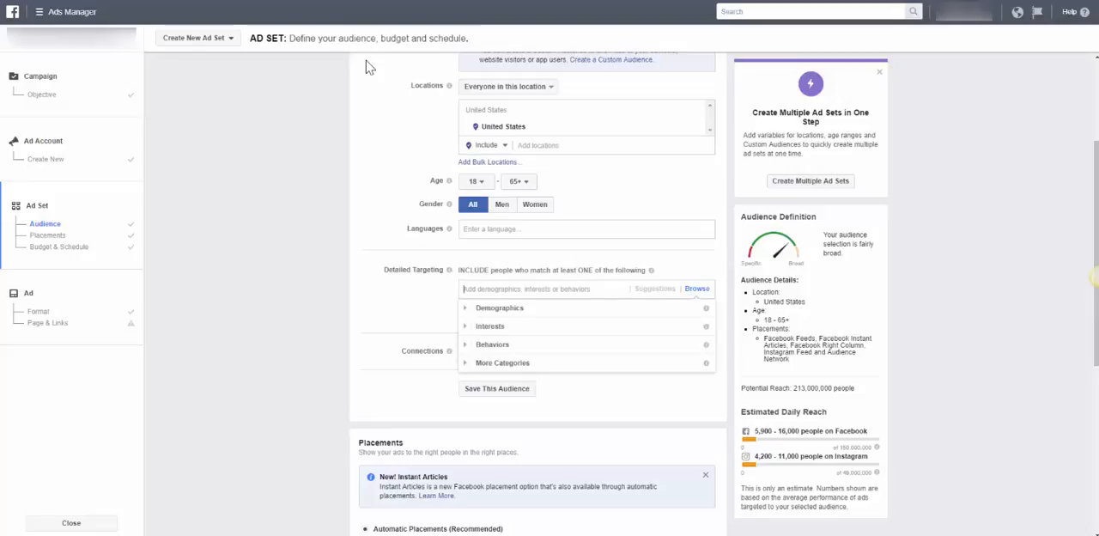
type("labrador")
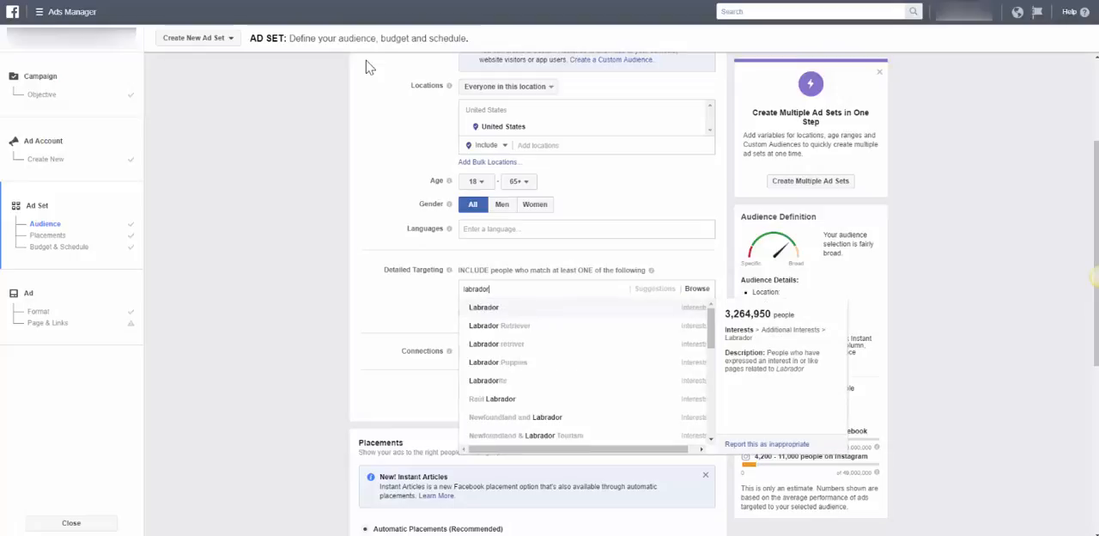
key("Down")
key("Down")
key("Down")
key("Down")
key("Up")
key("Up")
key("Up")
key("Return")
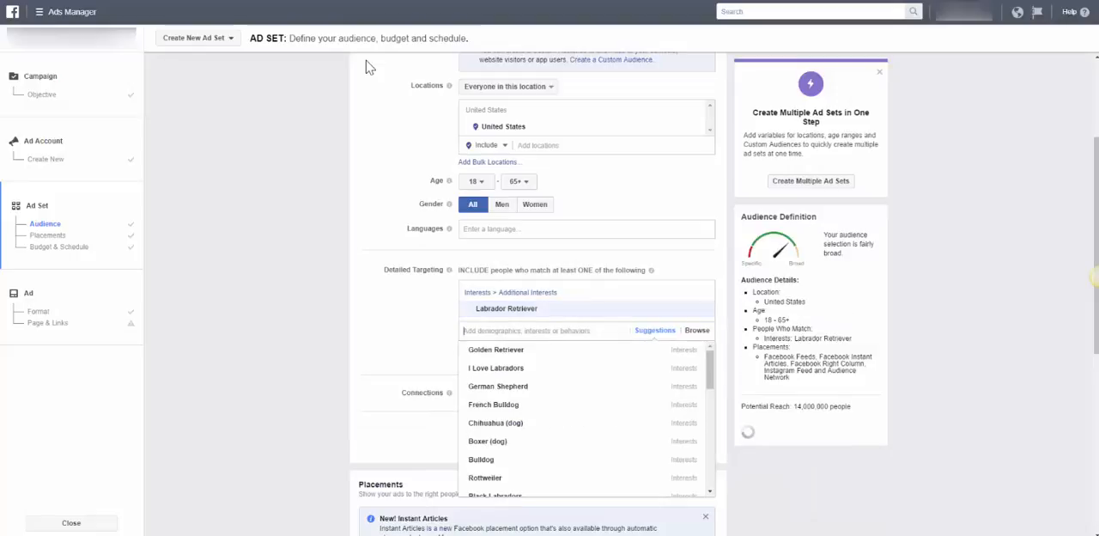
key("Escape")
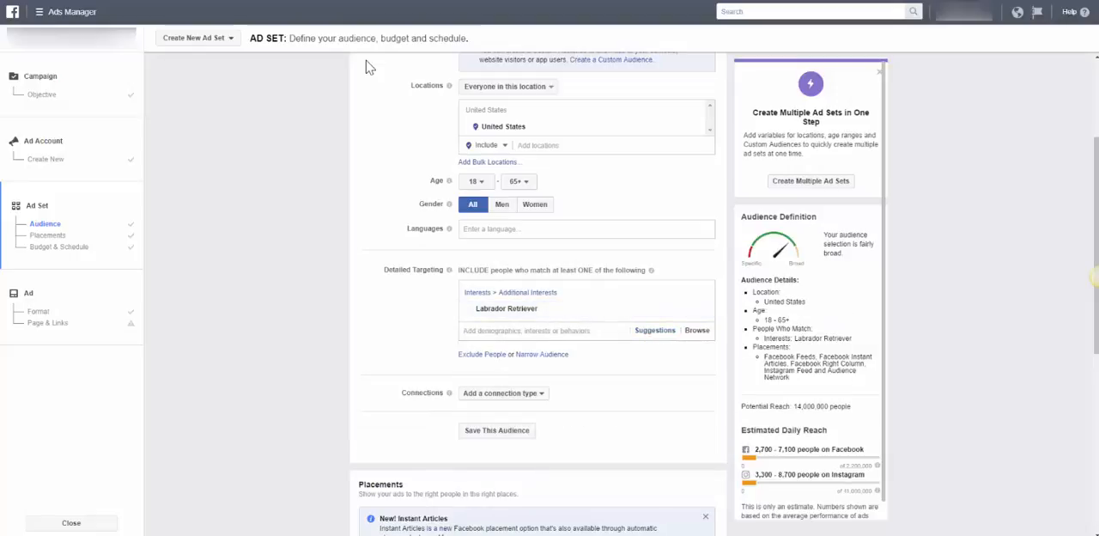
Add the suggested interests I Love Labradors and Golden Retriever alongside Labrador Retriever in the detailed targeting
left_click_drag(793, 406, 827, 406)
left_click(367, 61)
left_click(655, 330)
left_click(549, 366)
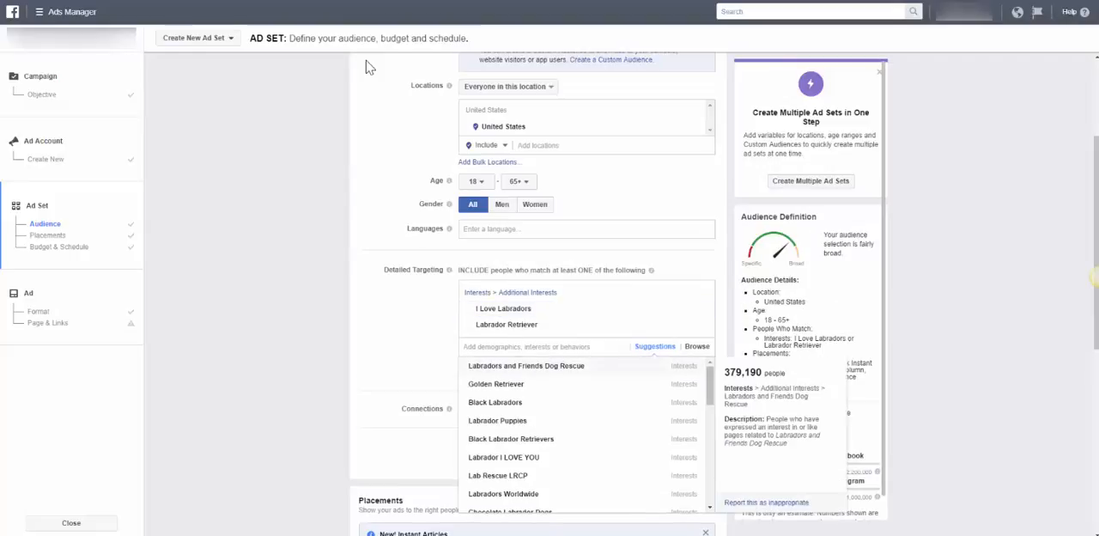
left_click(495, 383)
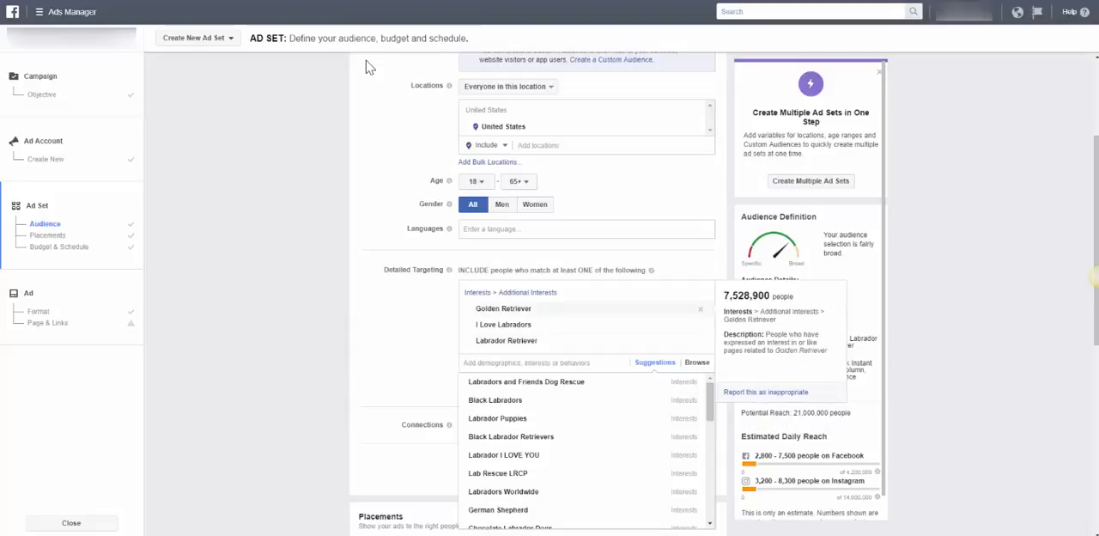
Remove the Golden Retriever and I Love Labradors interests, keeping only Labrador Retriever in the detailed targeting
left_click(701, 309)
left_click(700, 309)
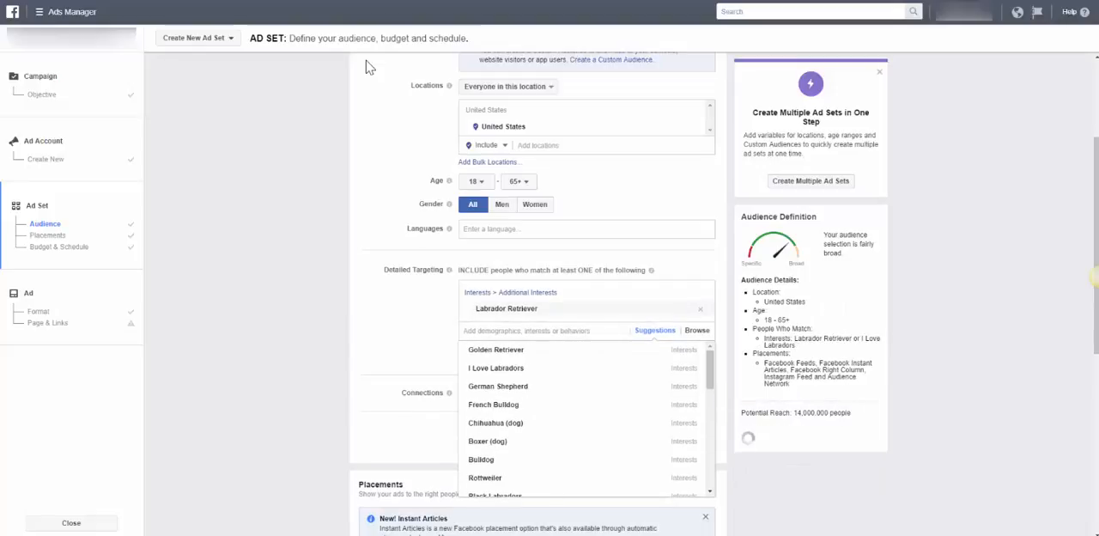
left_click(723, 314)
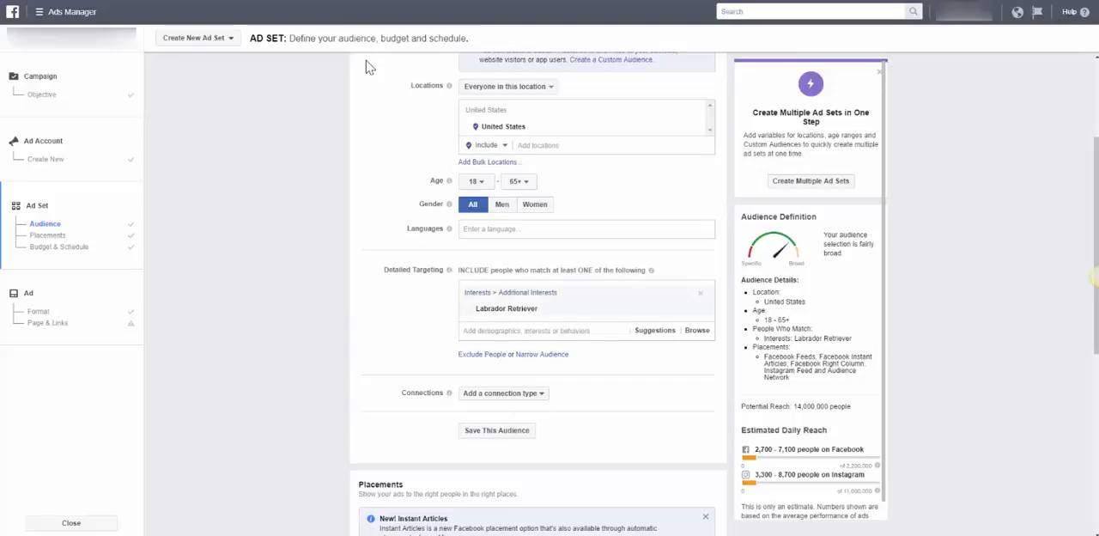
Narrow the audience to people who must also match the Rescue dog interest, found by searching "rescue dogs"
left_click(542, 353)
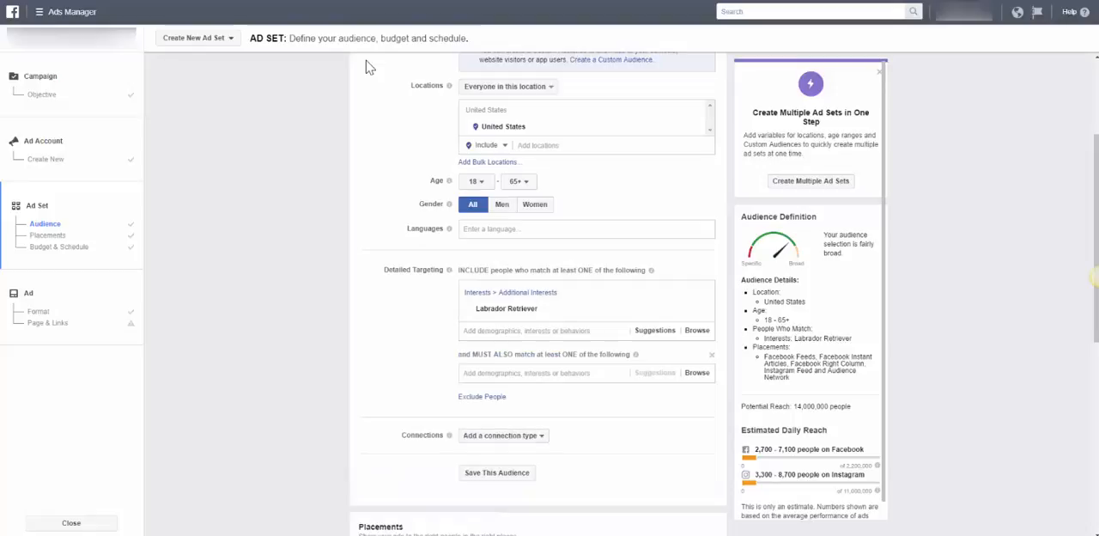
mouse_move(542, 309)
left_click(539, 372)
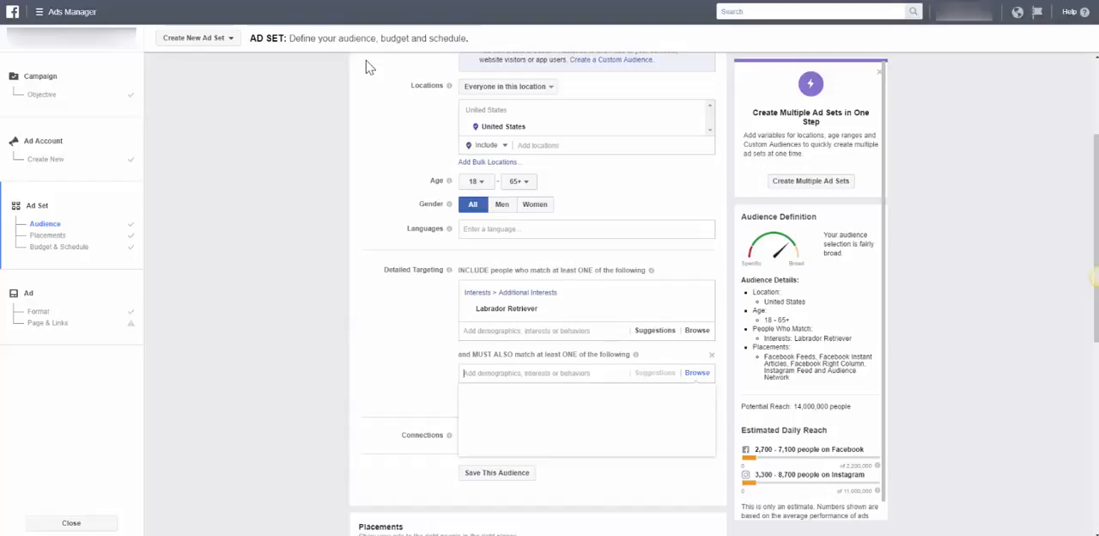
type("resc")
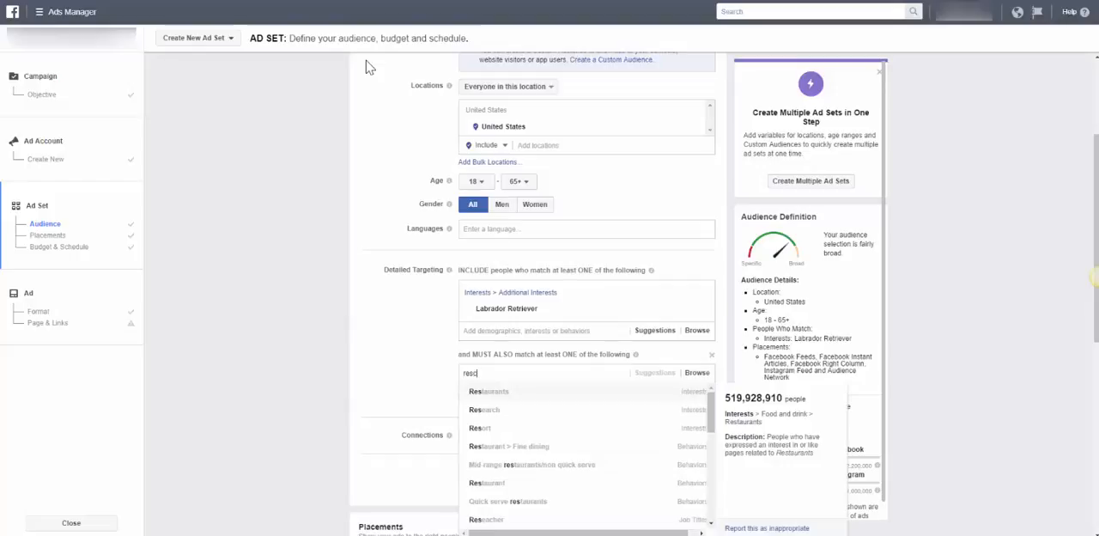
type("ue dogs")
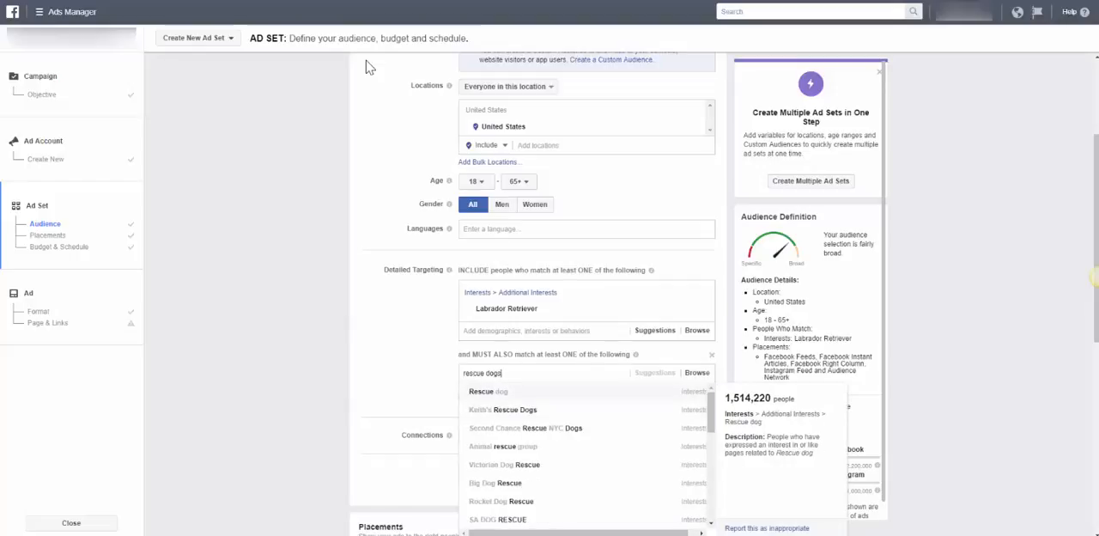
key("Return")
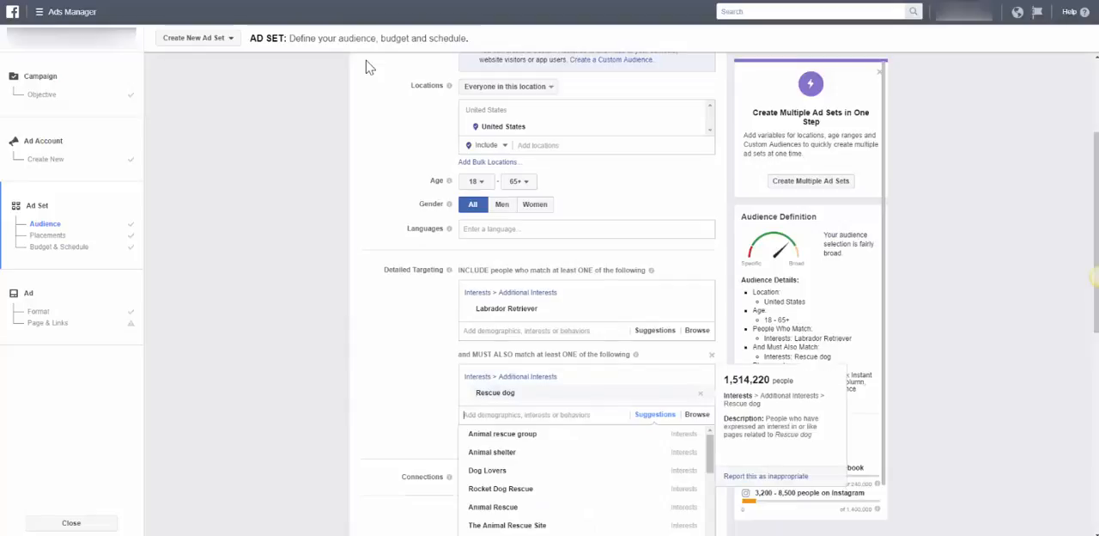
left_click(367, 62)
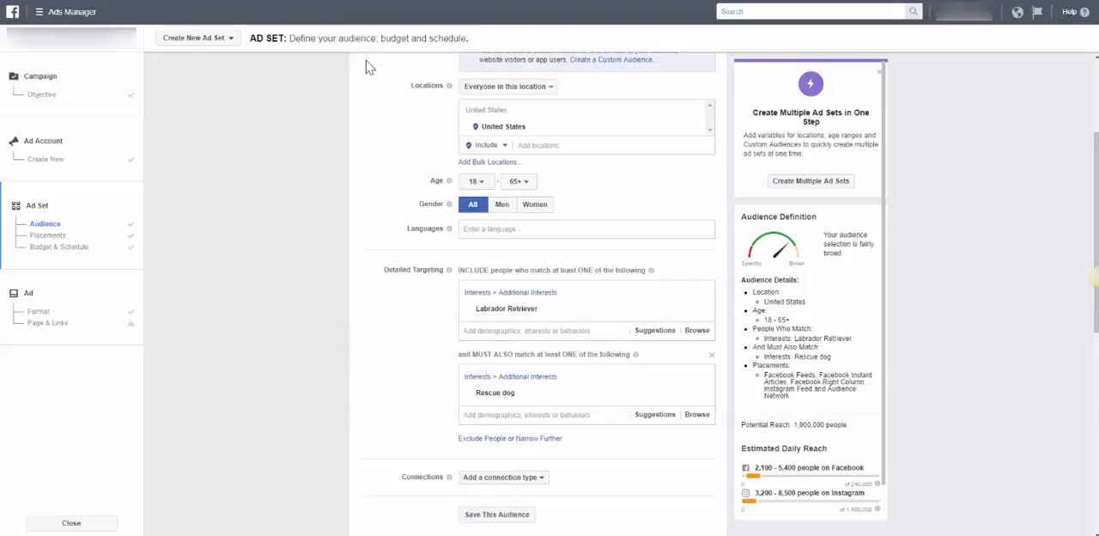
Switch the ad set from automatic to edited placements and exclude the Audience Network platform
scroll(369, 67, "down", 2)
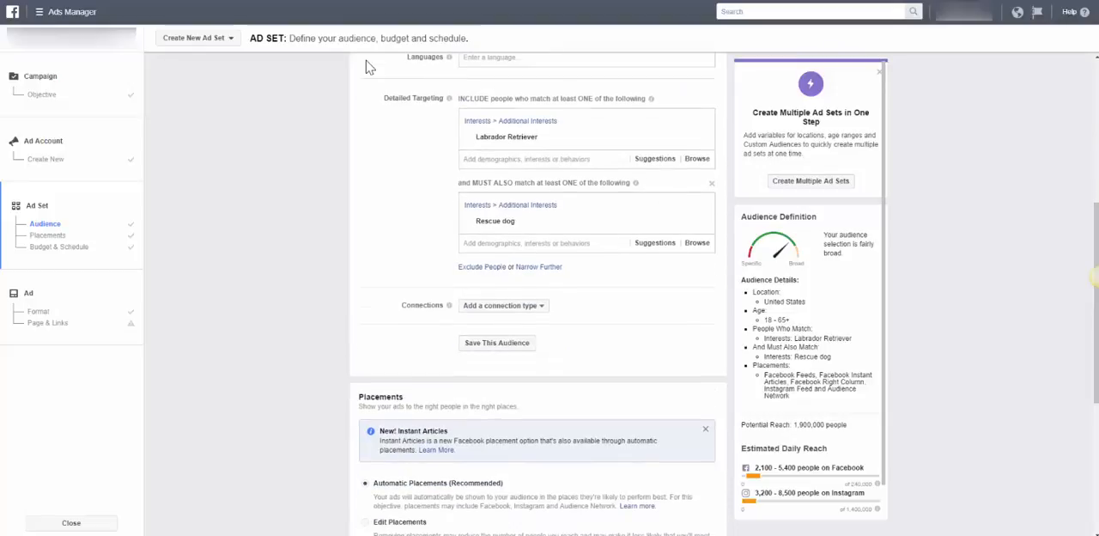
scroll(369, 67, "down", 1)
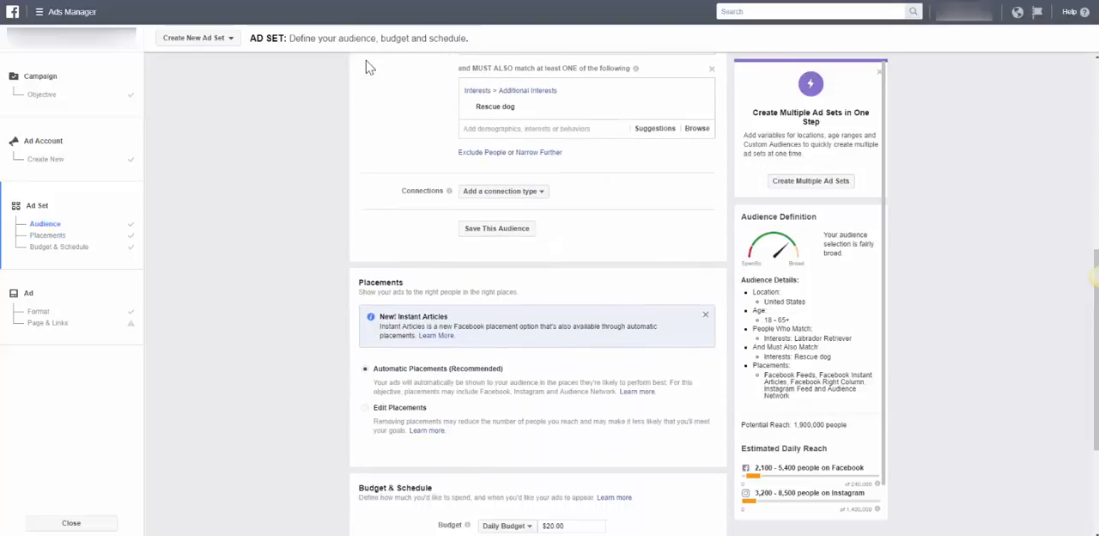
scroll(369, 66, "down", 1)
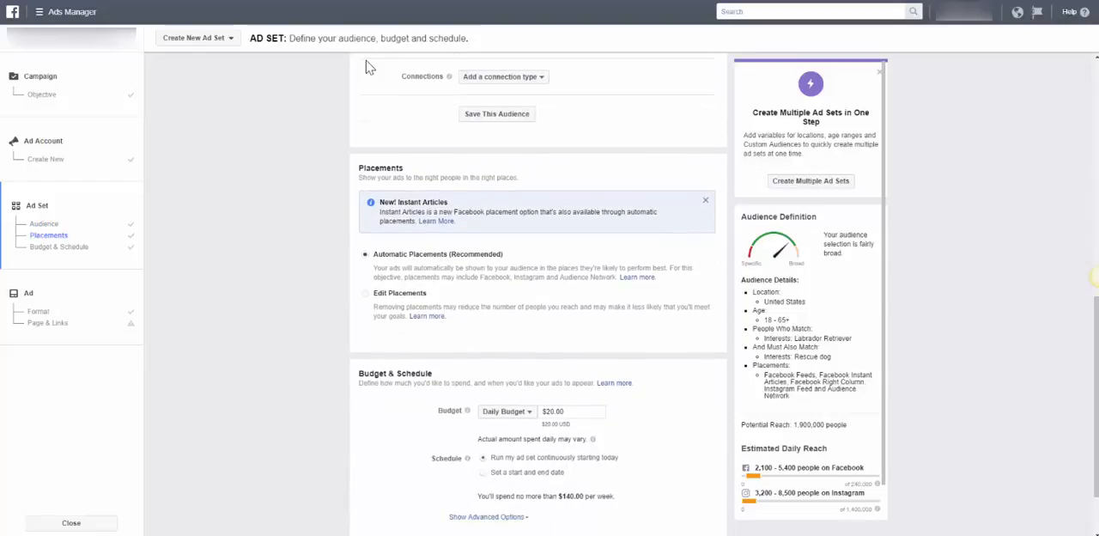
key("Down")
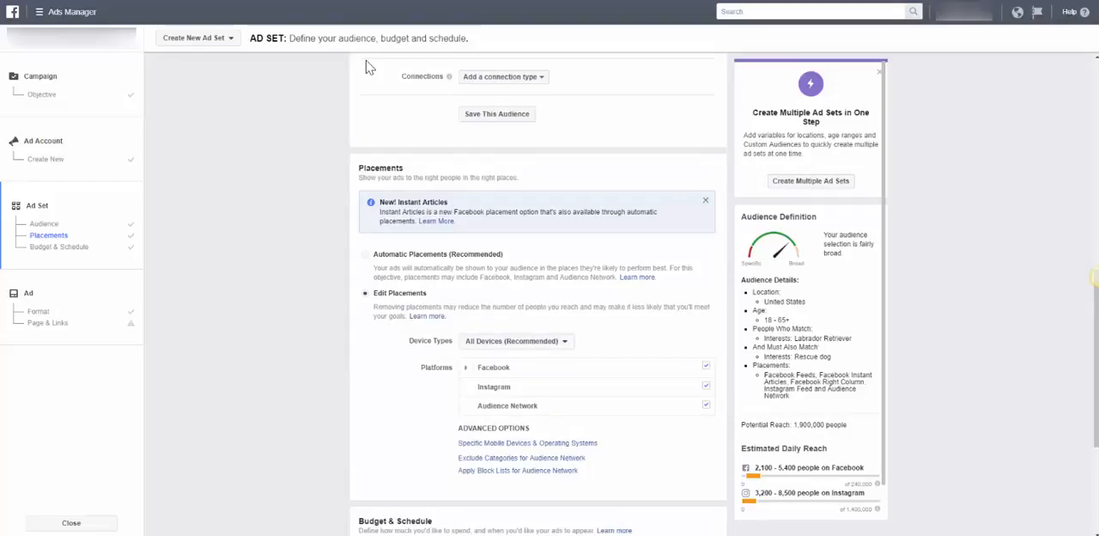
left_click(706, 405)
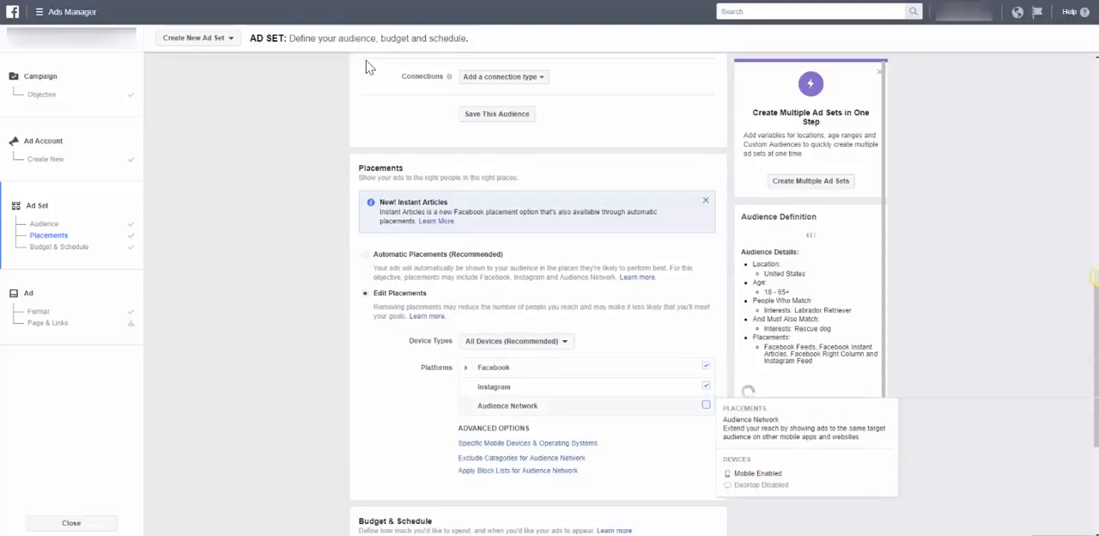
Exclude Instagram from the ad set's placements and expand the Facebook platform to show its individual placements
mouse_move(705, 404)
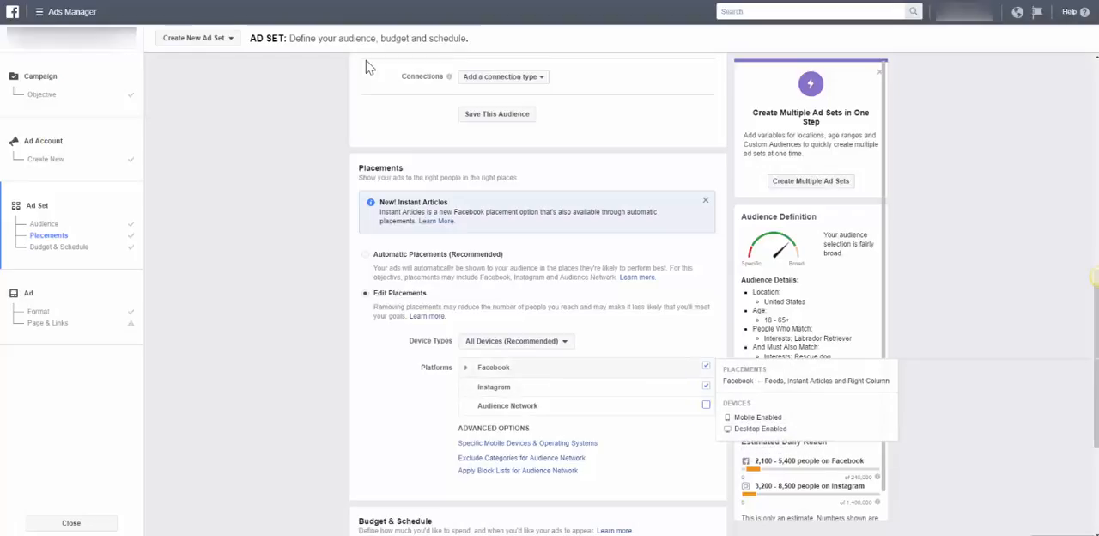
left_click(706, 386)
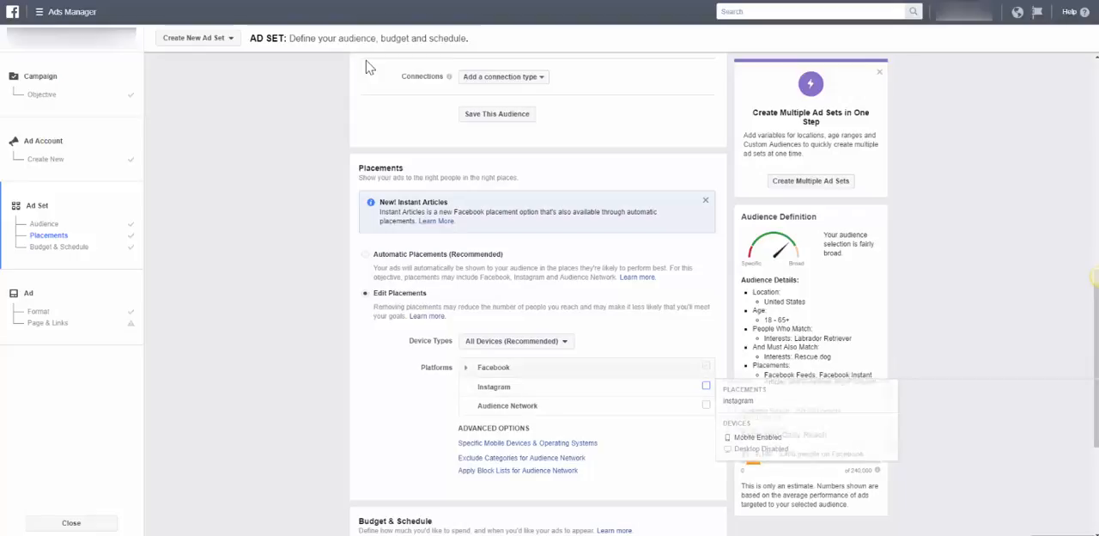
left_click(465, 366)
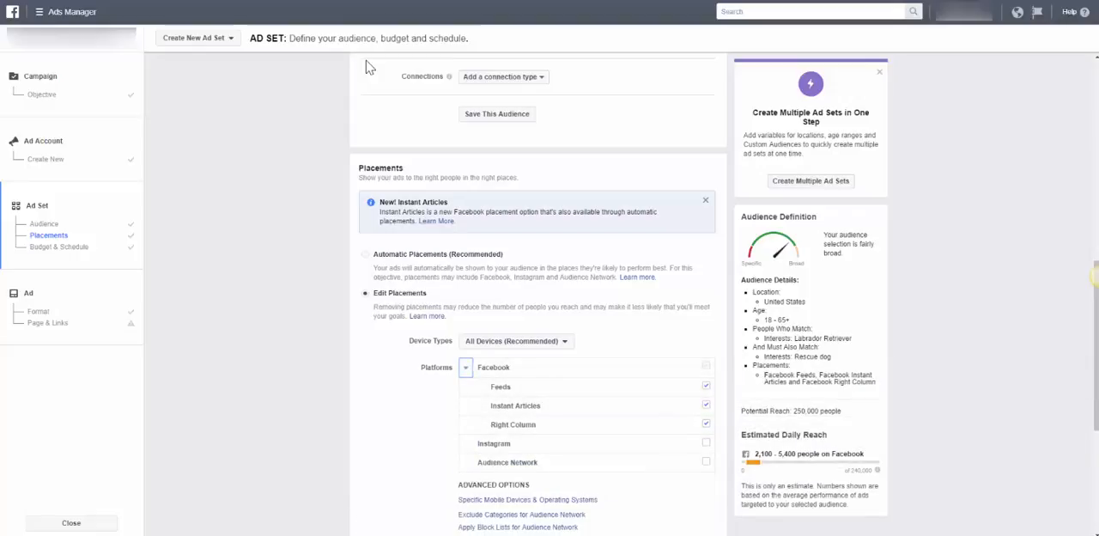
Set the ad set's daily budget to $10.00
scroll(369, 67, "down", 3)
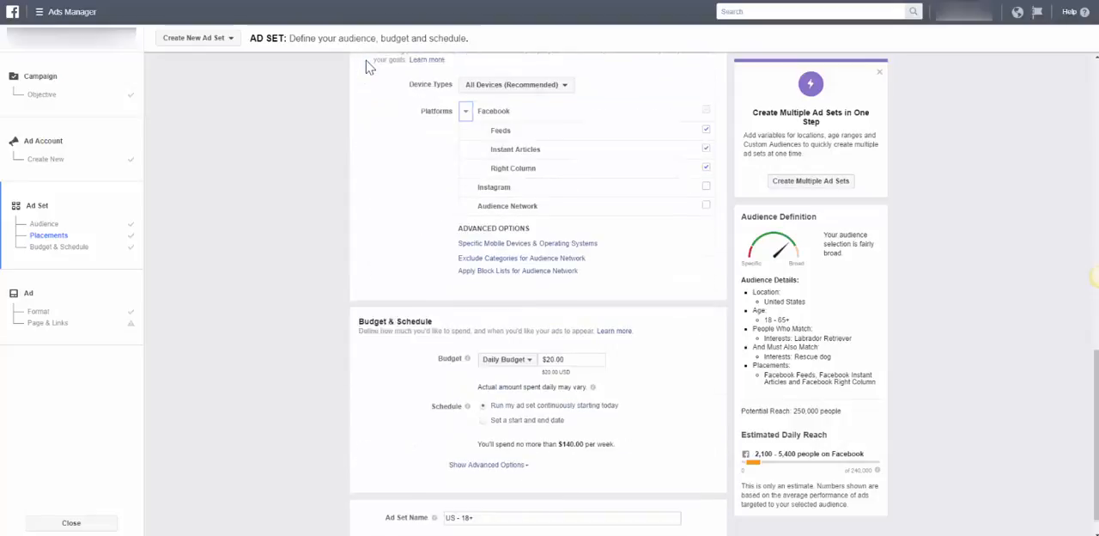
scroll(369, 67, "down", 1)
left_click(547, 330)
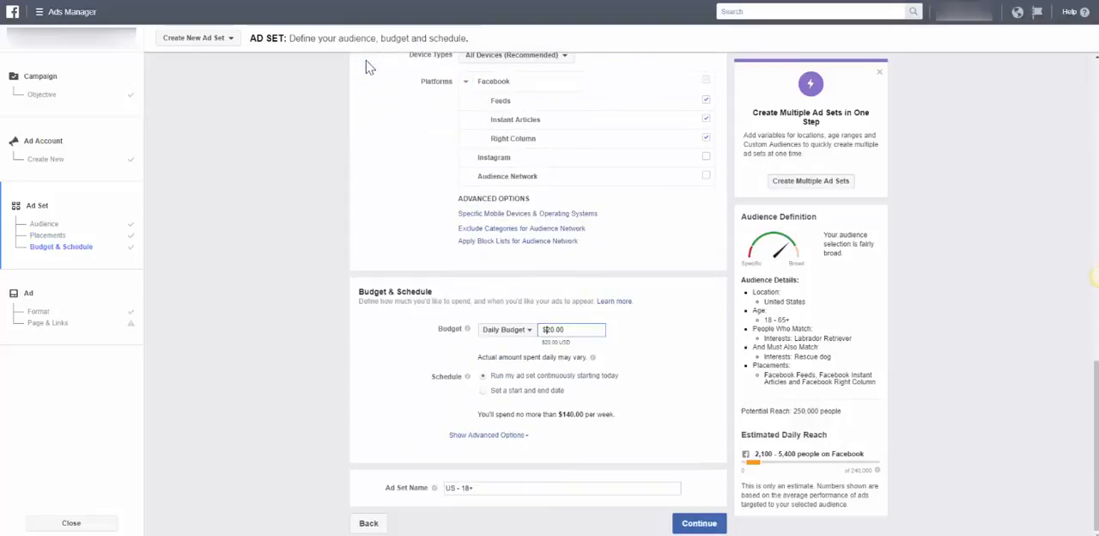
key("Delete")
key("Delete")
key("Delete")
type("10")
left_click(367, 61)
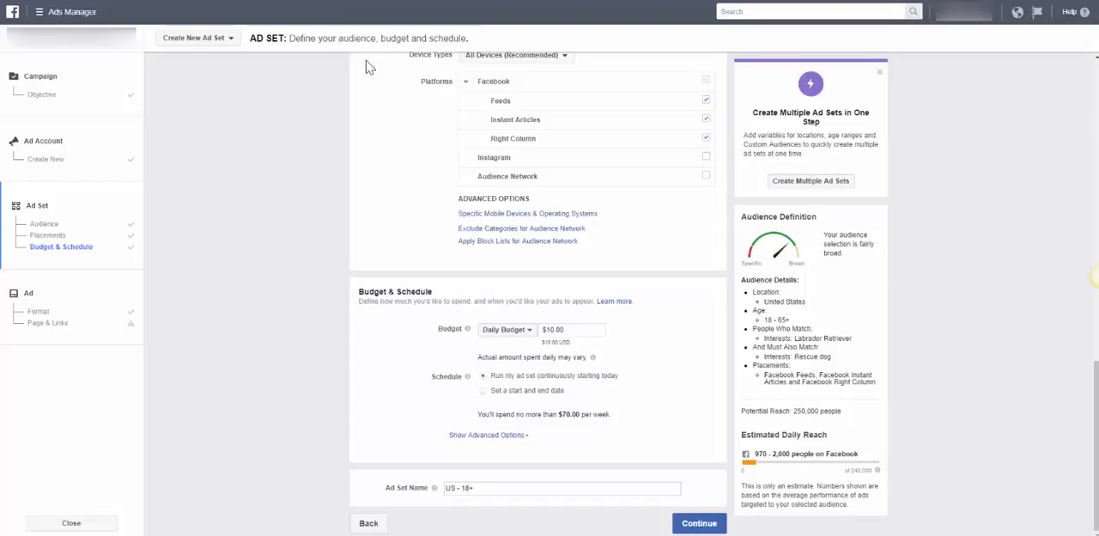
Rename the ad set "labs/rescue/10 a day" and continue to the ad creation stage
left_click_drag(475, 488, 443, 487)
key("BackSpace")
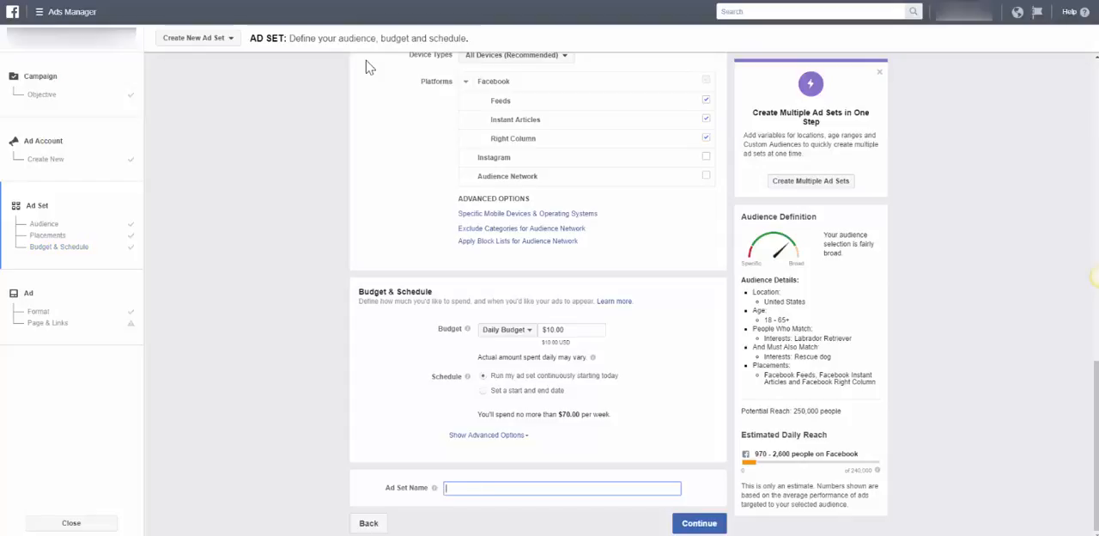
type("labs/rescue/10 a day")
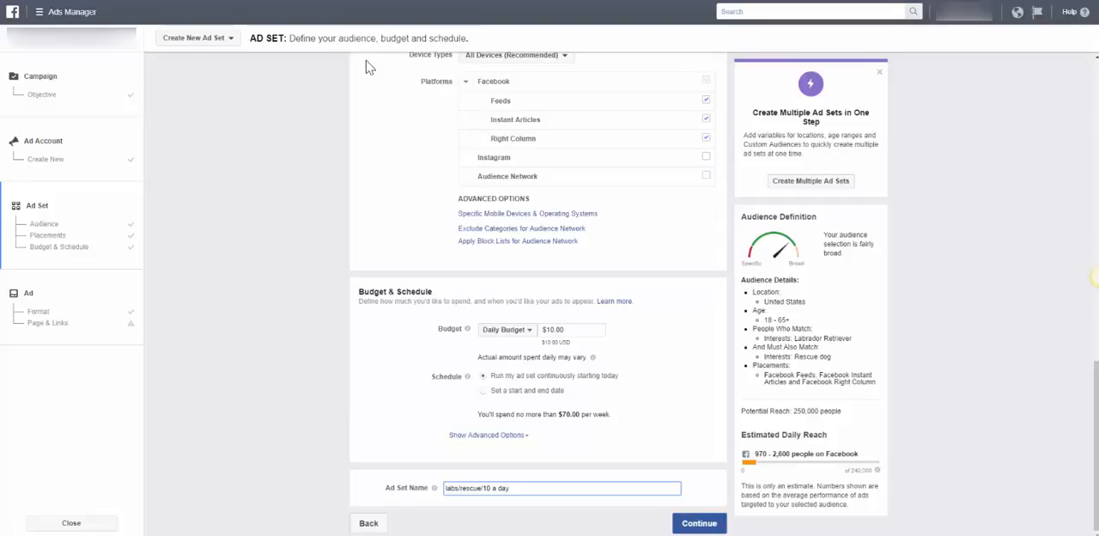
key("Return")
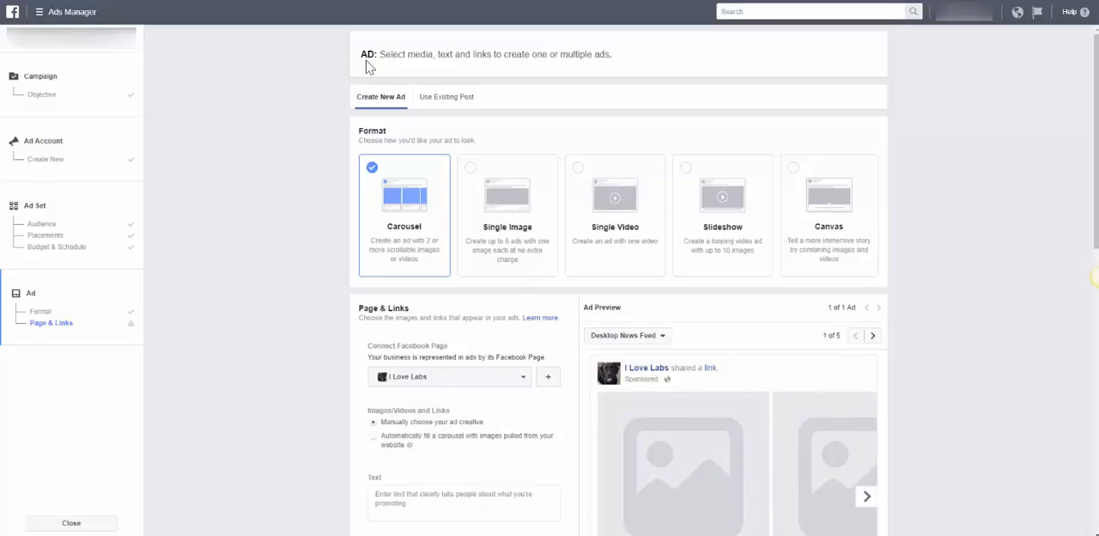
Choose the Single Image ad format and search the free stock images for "labrador rescue"
left_click(507, 214)
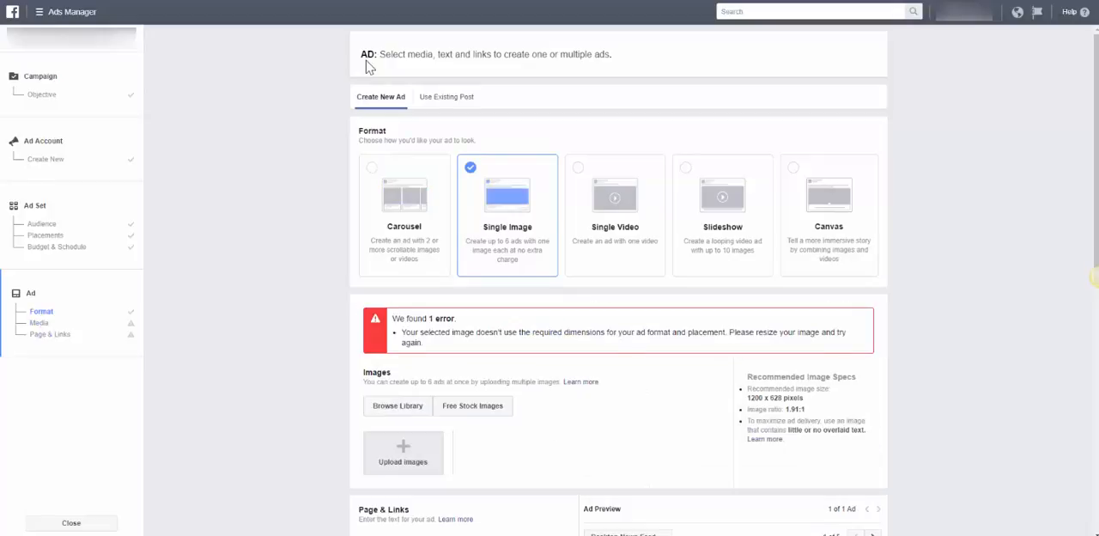
scroll(369, 67, "down", 3)
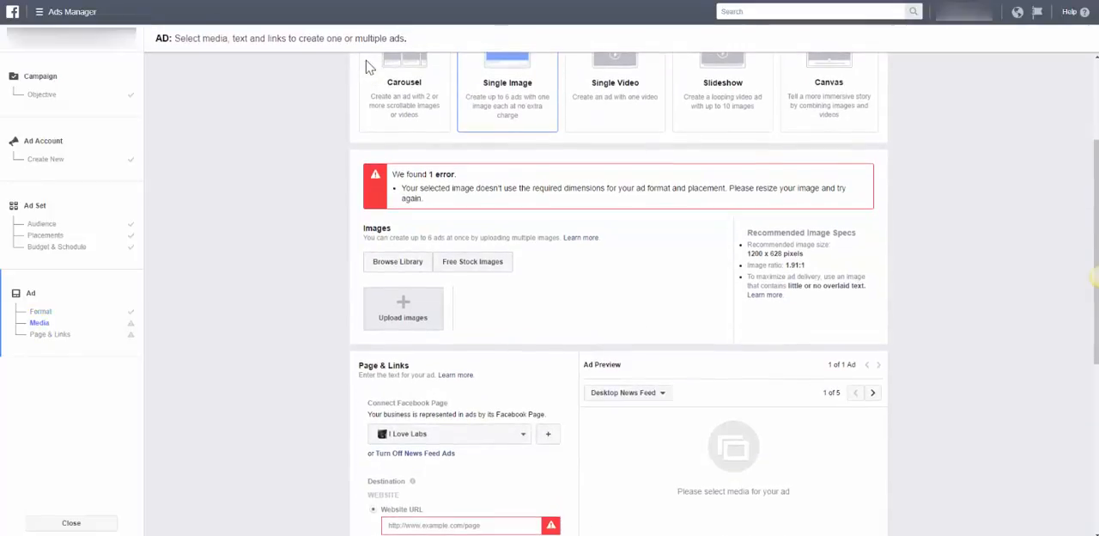
scroll(369, 67, "down", 2)
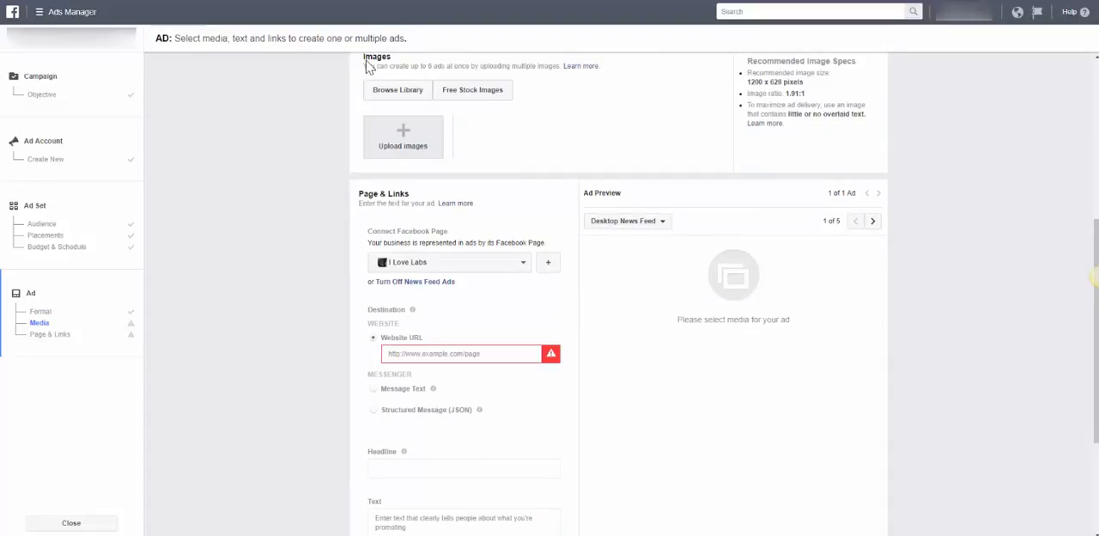
scroll(369, 67, "up", 2)
left_click(475, 261)
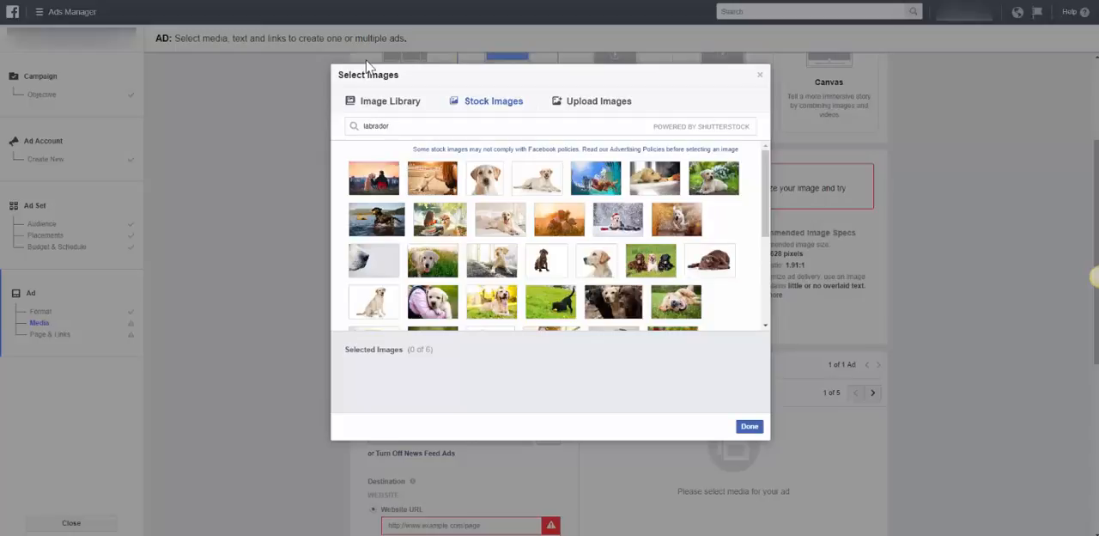
type("rescue")
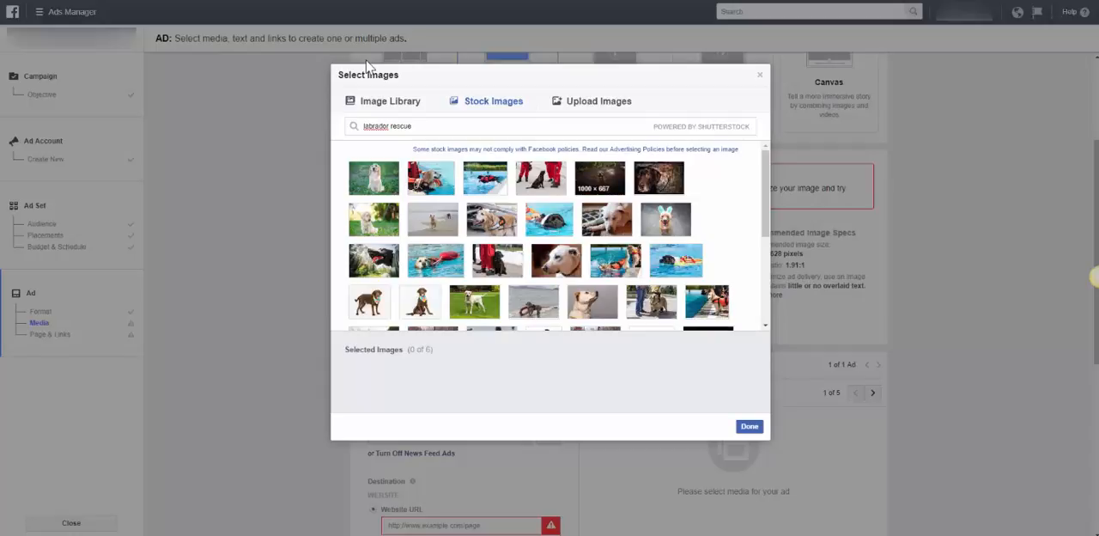
Add the stock photo of a light-coloured dog swimming with a red float as the ad's image
scroll(676, 260, "down", 2)
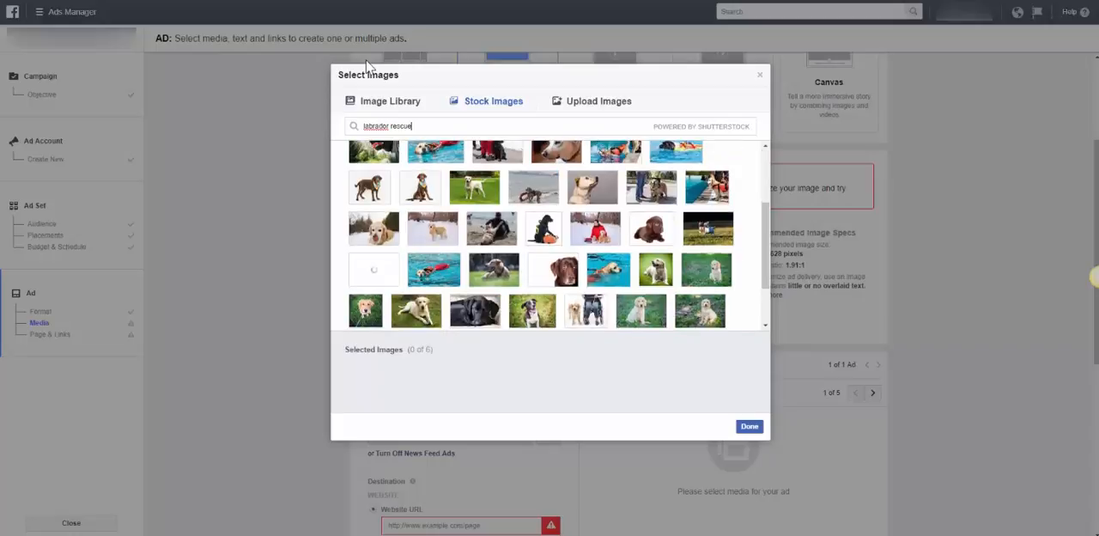
scroll(656, 214, "down", 1)
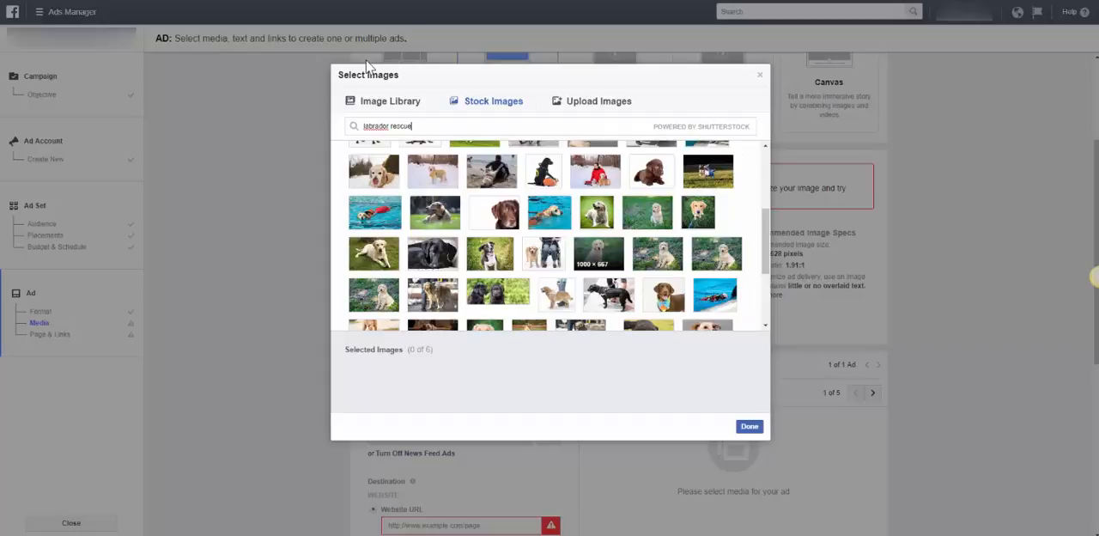
scroll(601, 257, "up", 3)
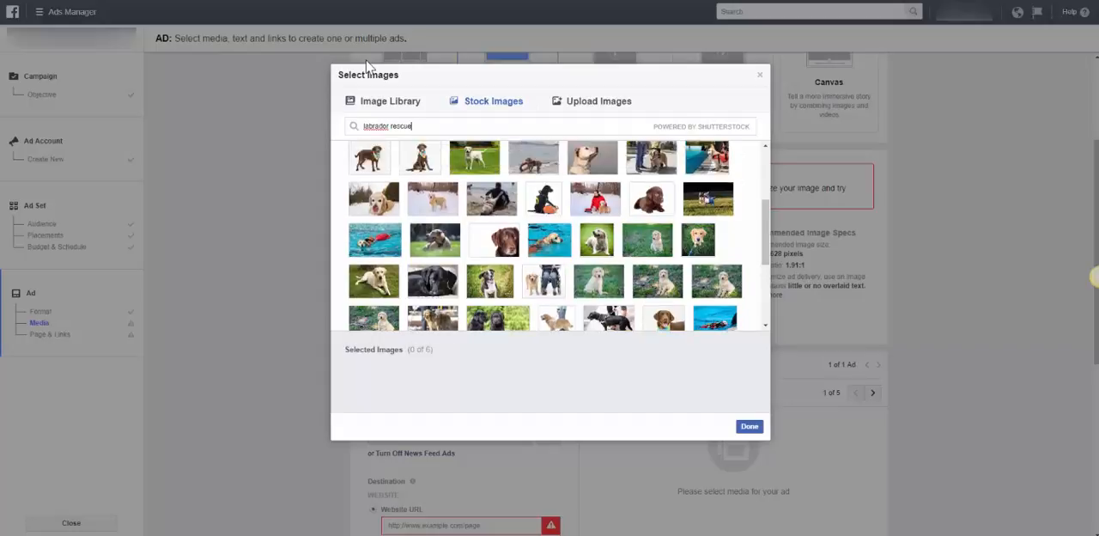
scroll(644, 296, "down", 3)
scroll(549, 214, "up", 3)
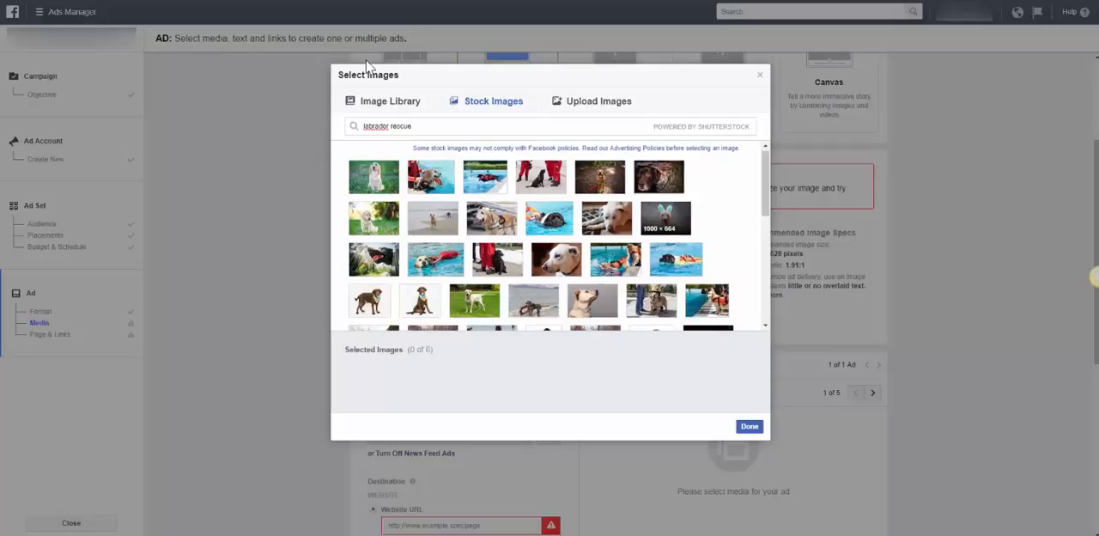
scroll(491, 221, "down", 1)
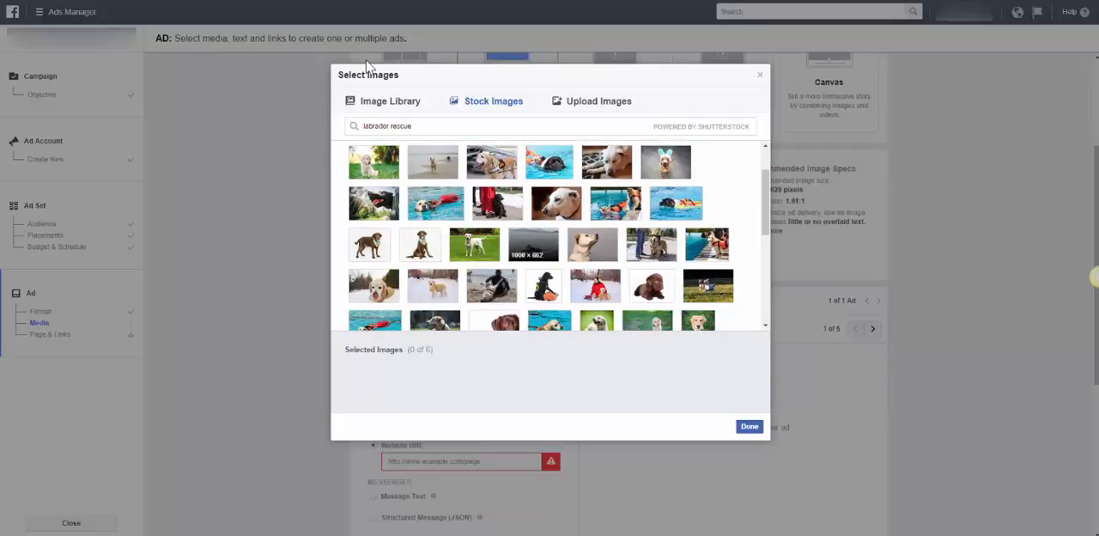
left_click(748, 425)
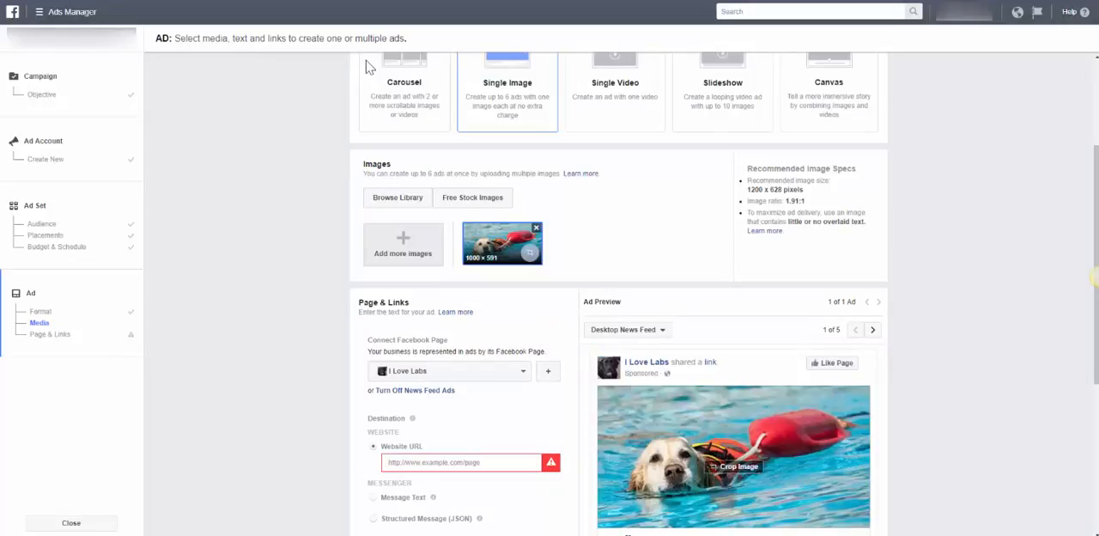
Set the ad's destination website URL to the training.amzprofitpros.com opt-in page by pasting its copied address
scroll(369, 67, "down", 2)
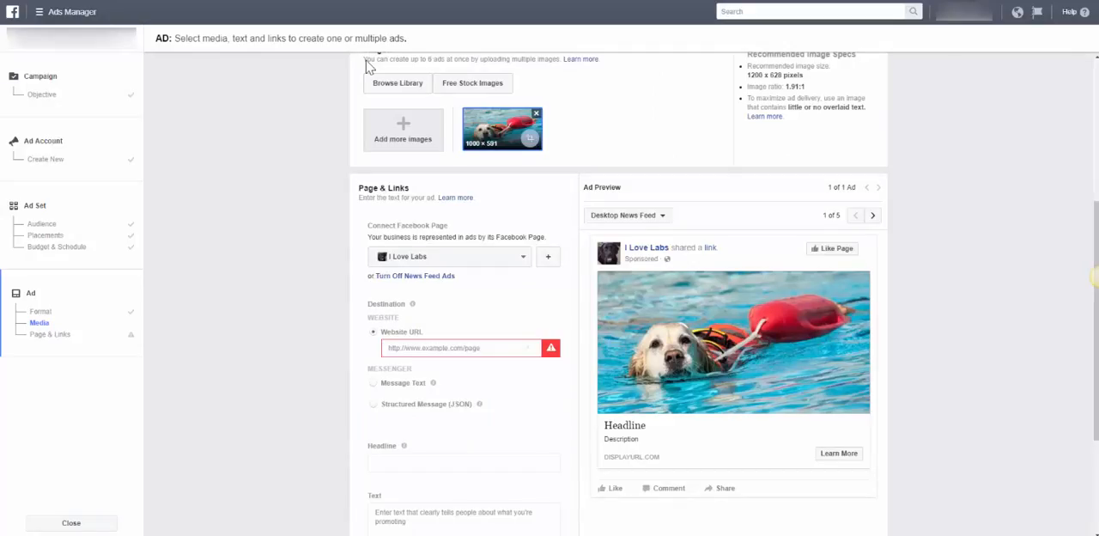
left_click(454, 347)
type("https://training.amzprofitpros.com/optin2x0d0sf9")
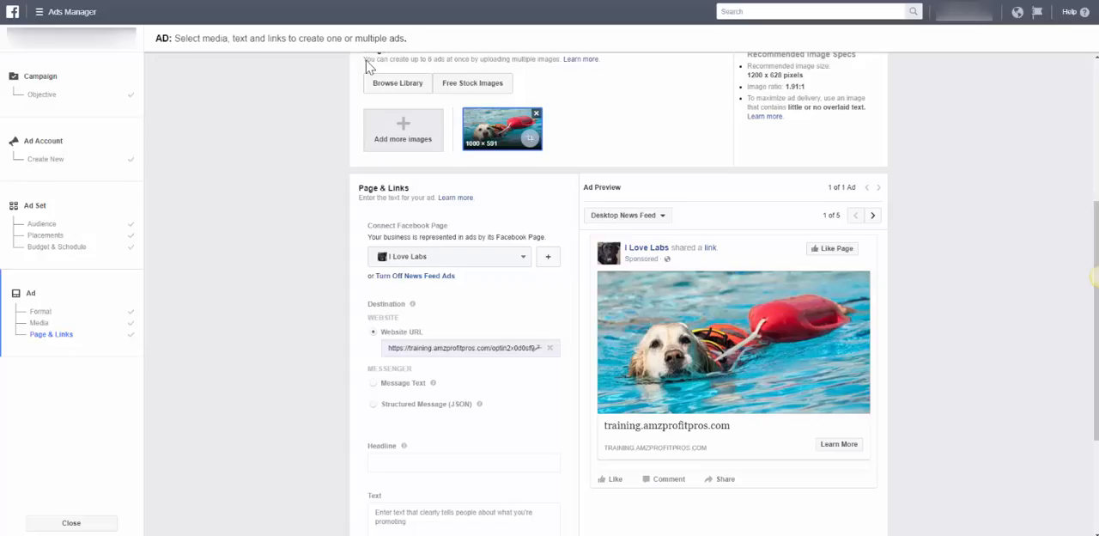
Enter "Free Dog Rescue Jacket!" as the ad's headline
scroll(367, 67, "down", 1)
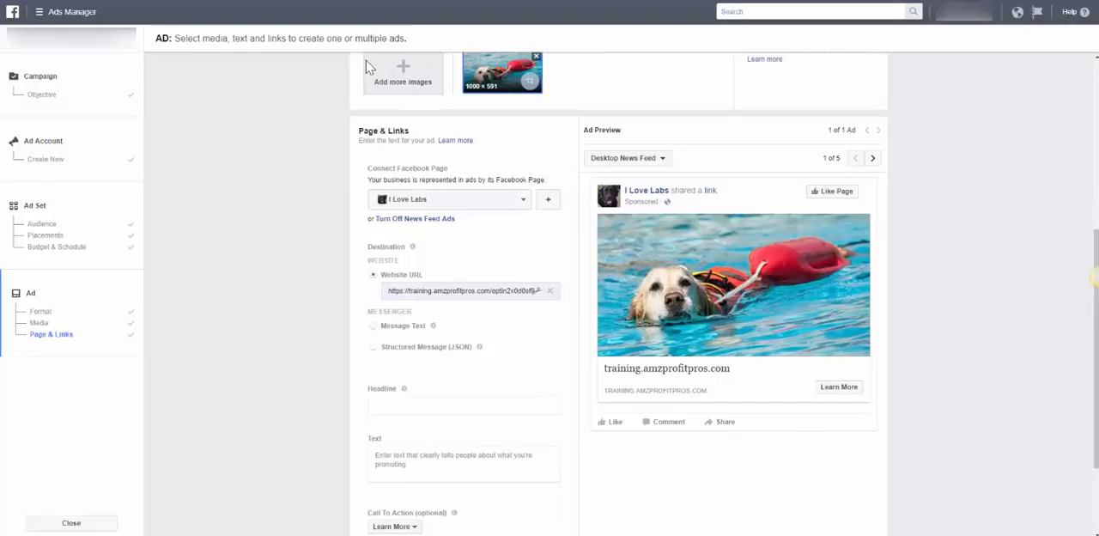
scroll(367, 67, "down", 1)
left_click(463, 348)
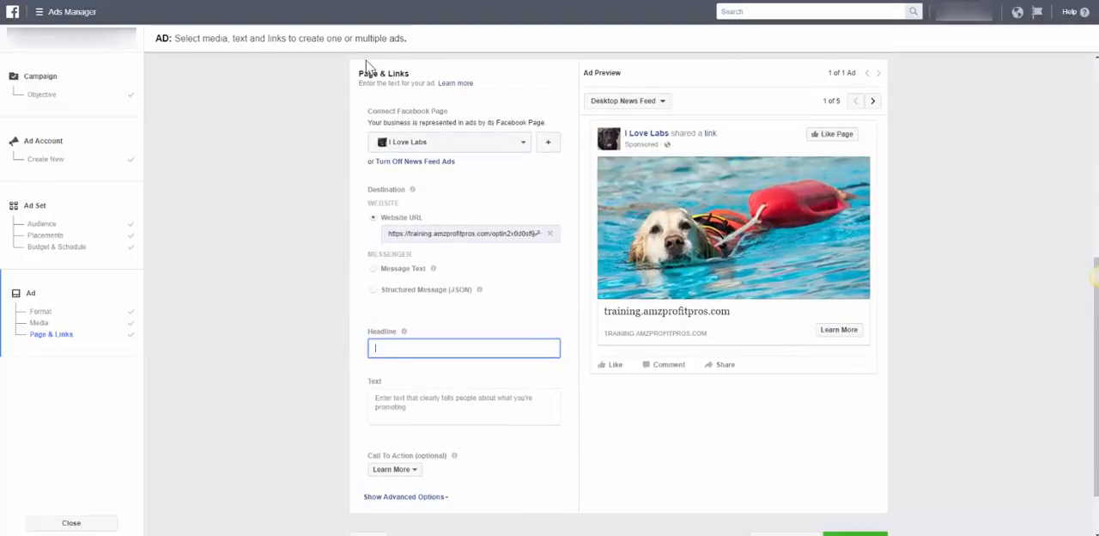
type("Free")
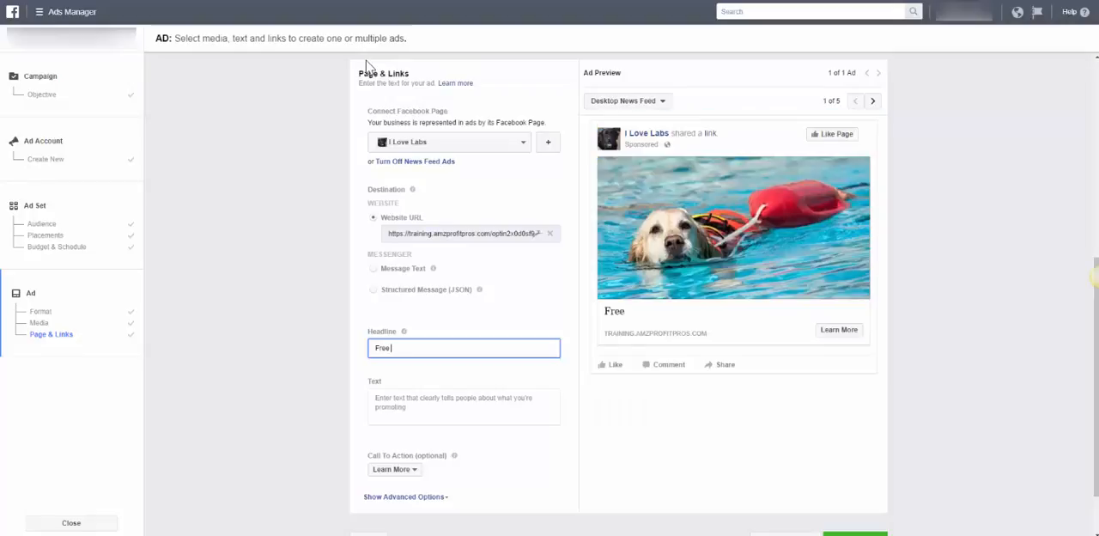
key("BackSpace")
key("BackSpace")
key("BackSpace")
type("ree")
key("BackSpace")
key("BackSpace")
key("BackSpace")
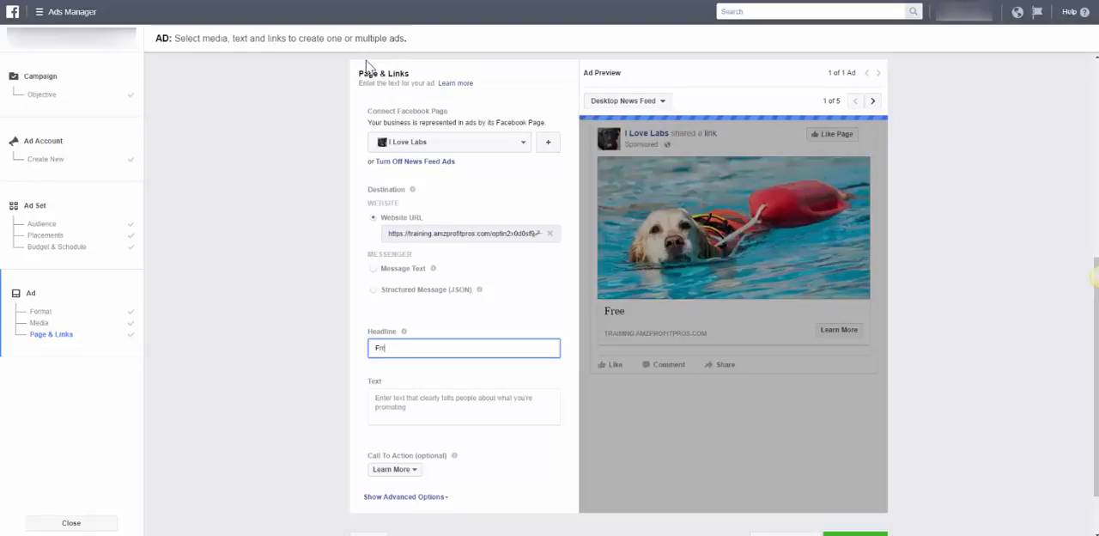
type("ree Dog Resu")
key("BackSpace")
type("cue Jacket")
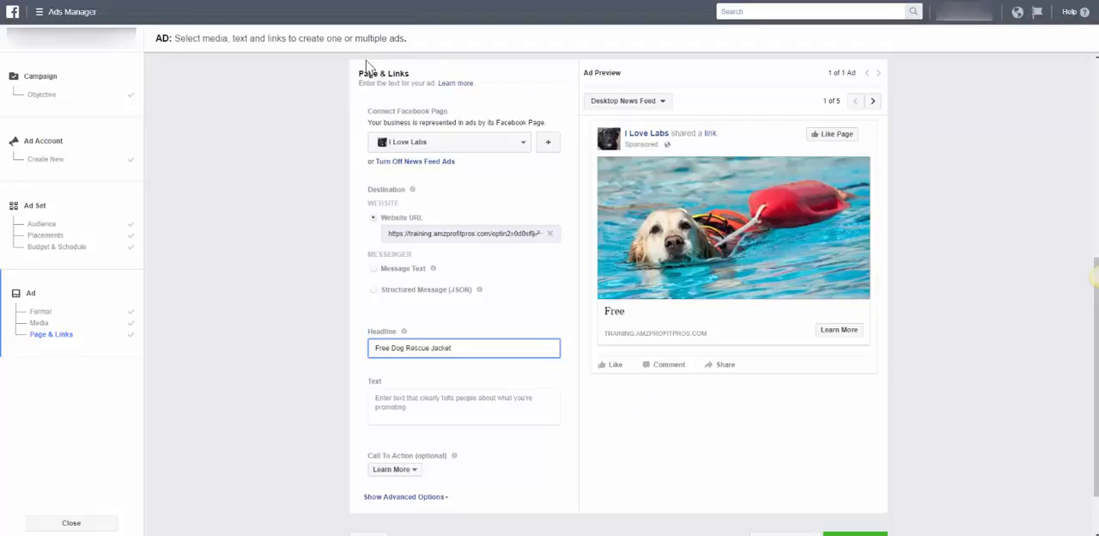
type("!")
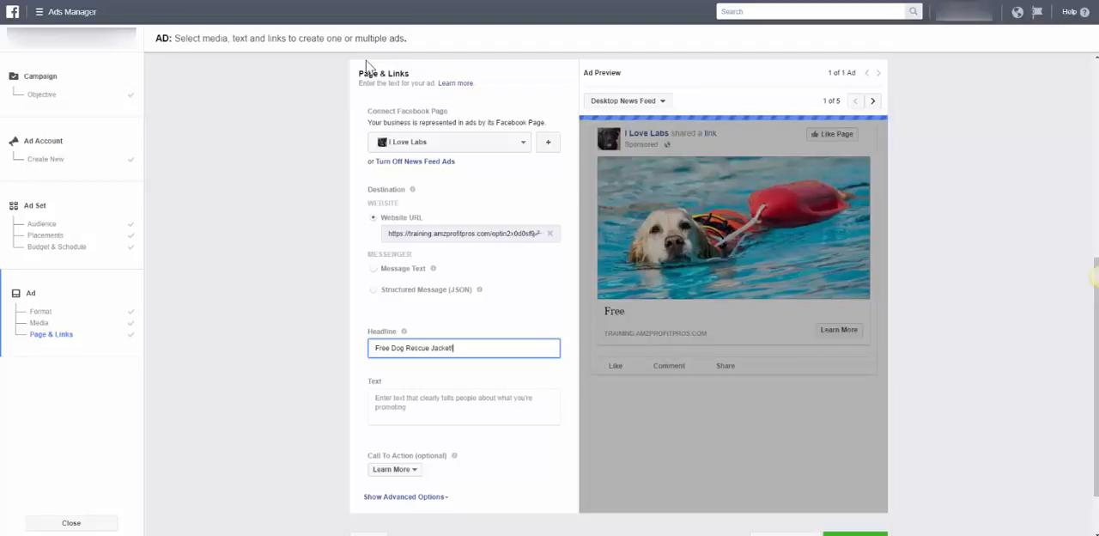
key("Tab")
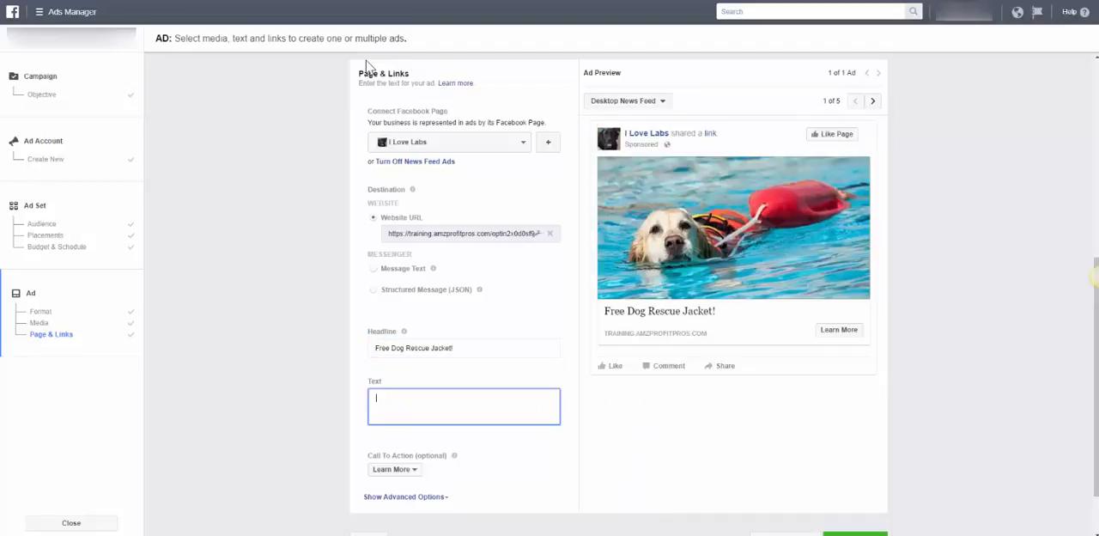
type("Get Your Free")
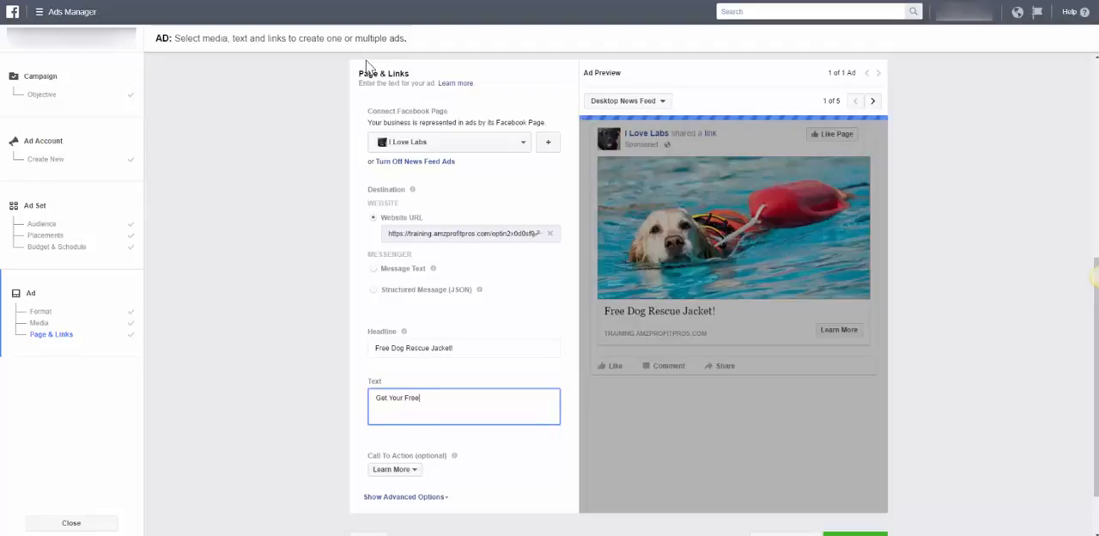
type(" Dog Resuc")
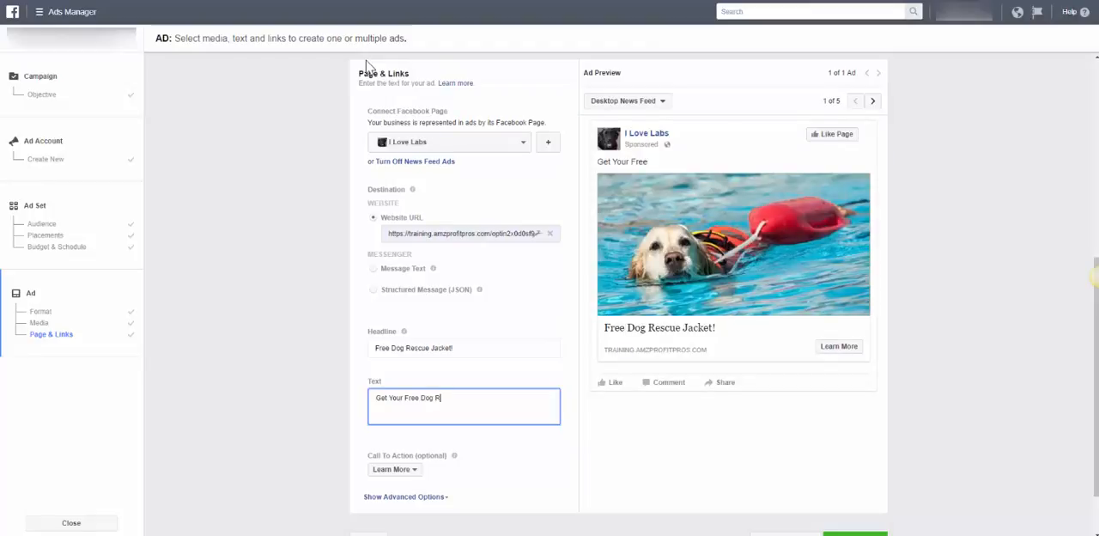
key("BackSpace")
key("BackSpace")
type("cue Jacket here.")
key("Return")
type("https://training.amzprofitpros.com/optin2x0d0sf9")
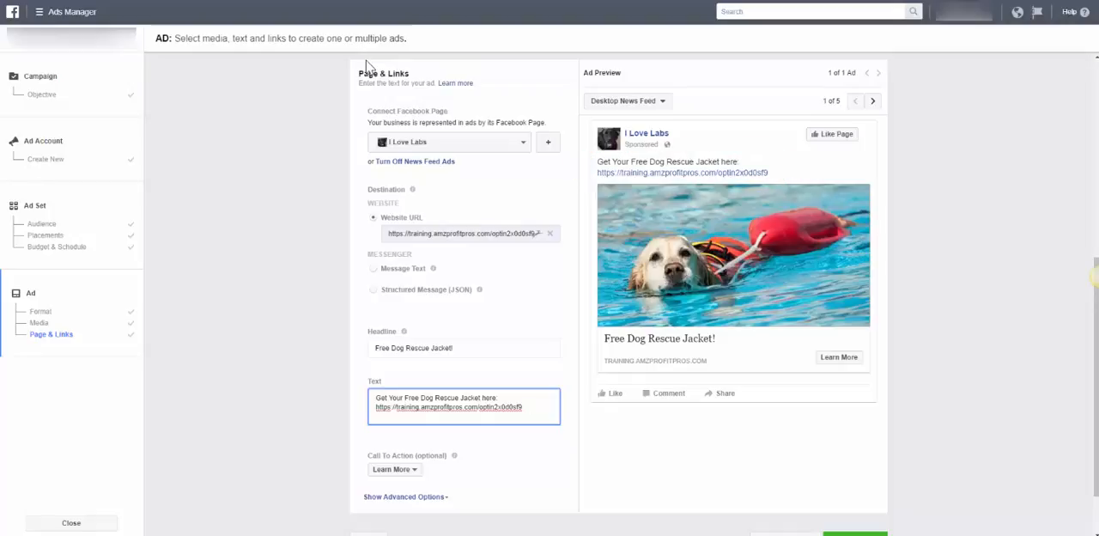
Show the ad's advanced options and enter "Claim your free dog rescue jacket today!" as the News Feed link description
scroll(366, 66, "down", 1)
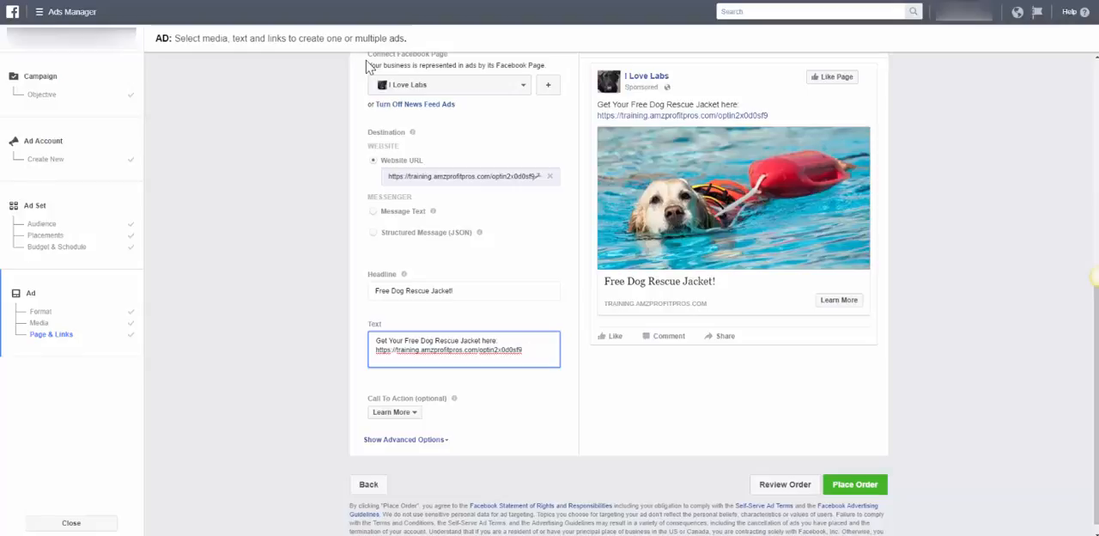
left_click(406, 440)
scroll(430, 437, "down", 1)
left_click(463, 435)
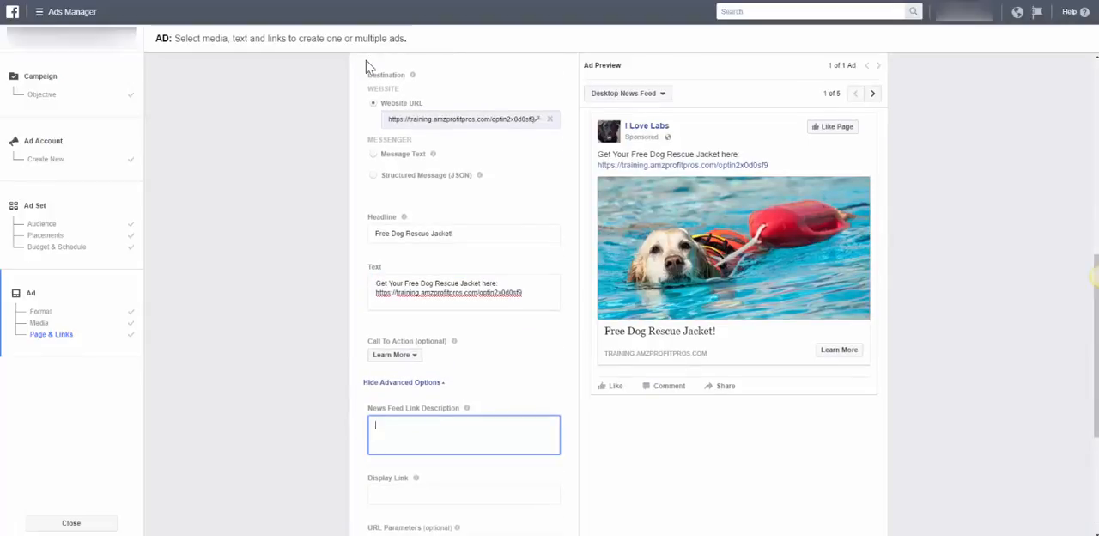
type("Claim your free dog recu")
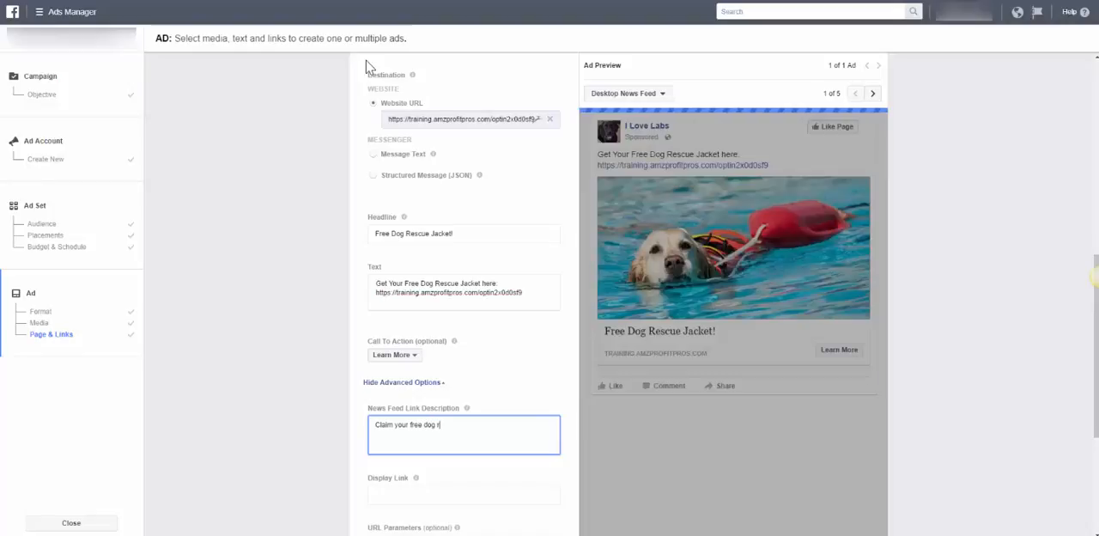
key("BackSpace")
key("BackSpace")
type("scue")
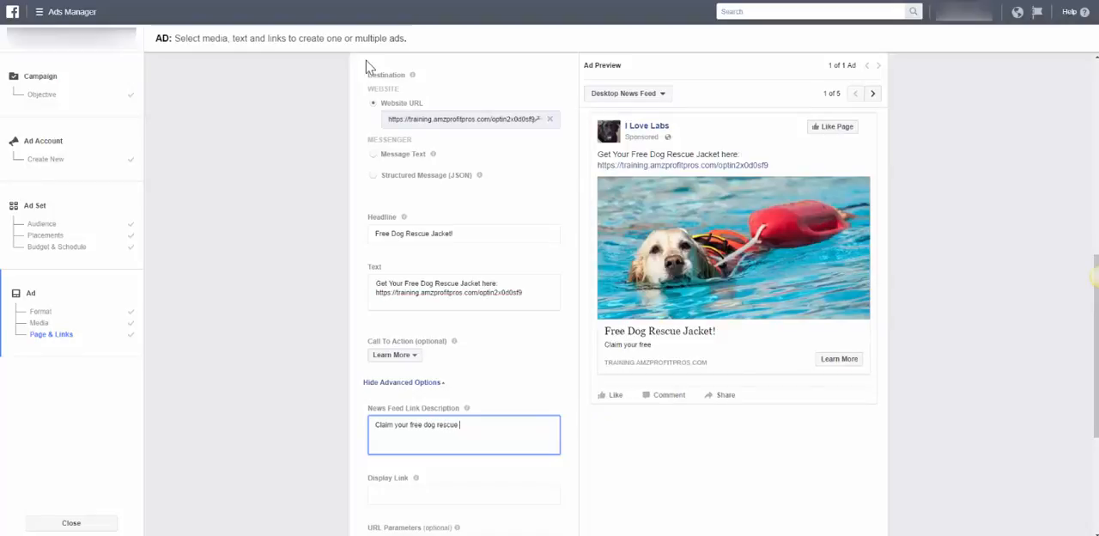
type(" jacket today!")
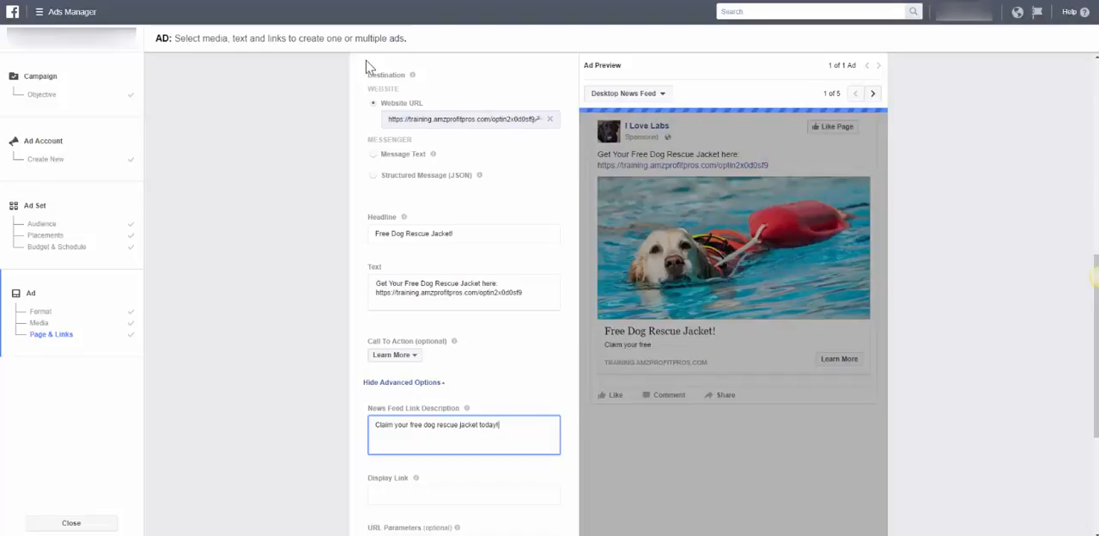
key("Tab")
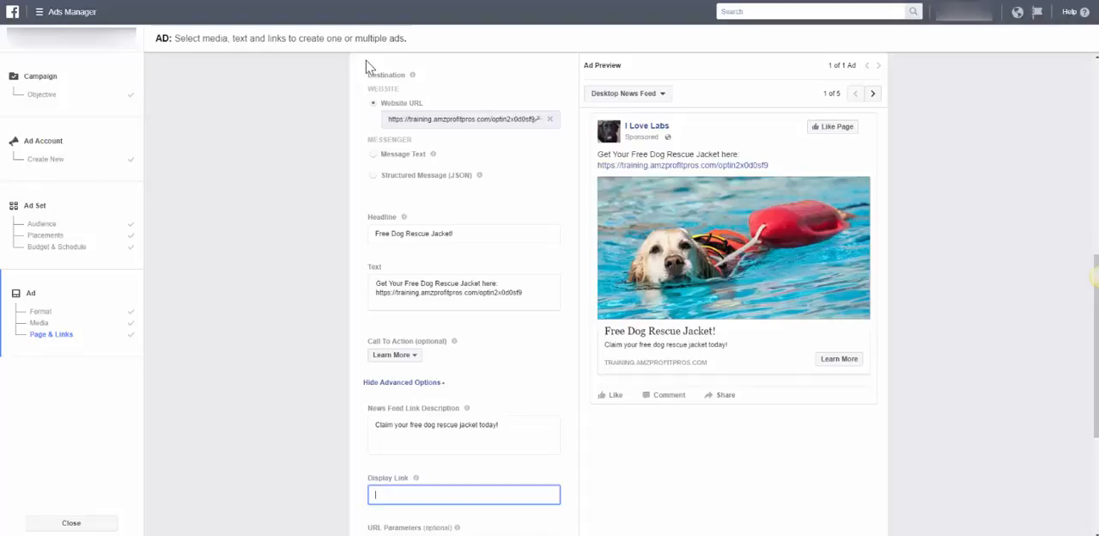
left_click(1096, 277)
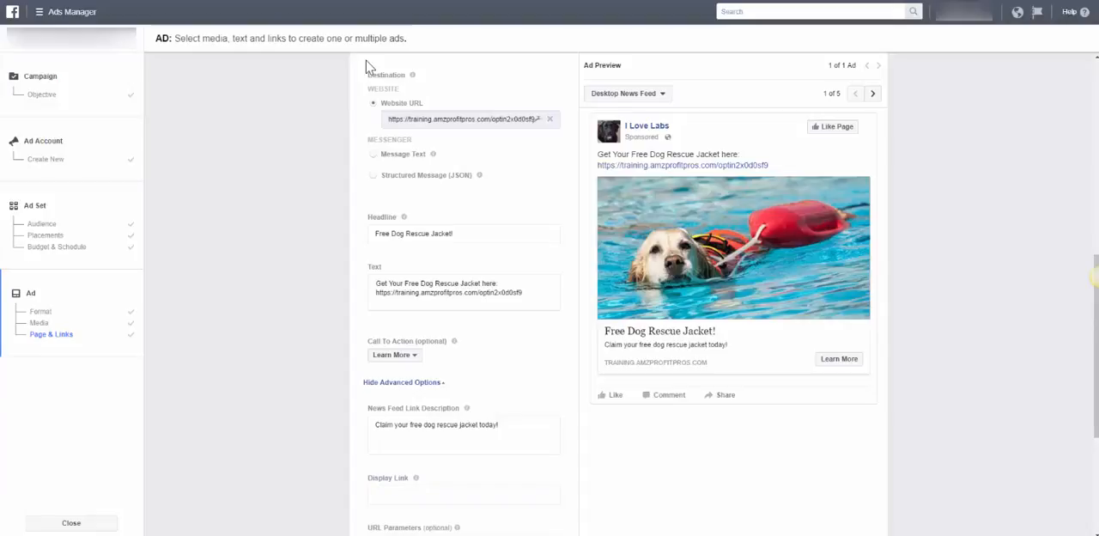
Review the remaining ad fields and compare the ad's previews from Desktop News Feed and Mobile News Feed through Instant Articles to Desktop Right Column
scroll(367, 67, "down", 5)
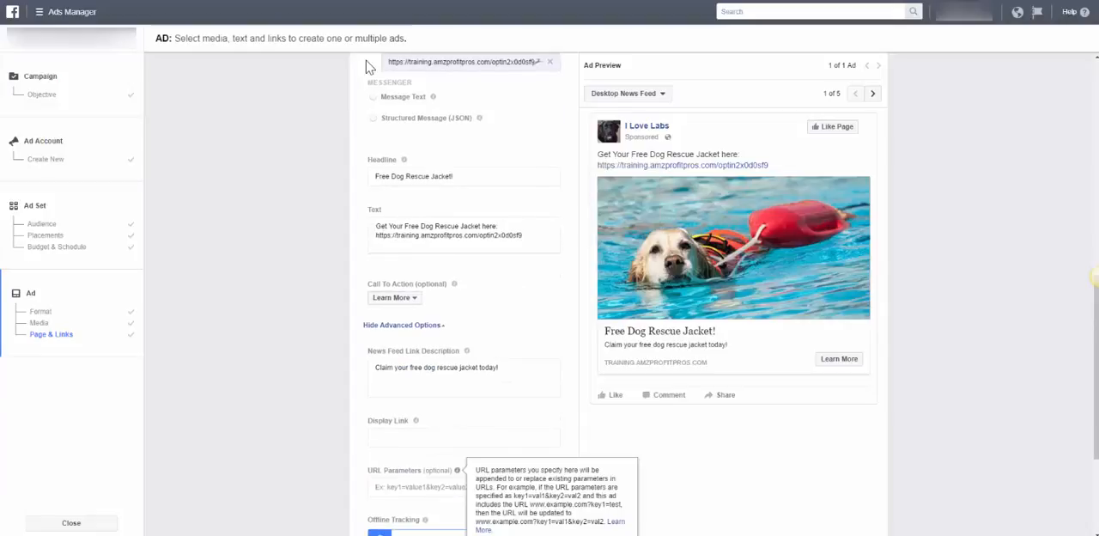
scroll(368, 67, "up", 8)
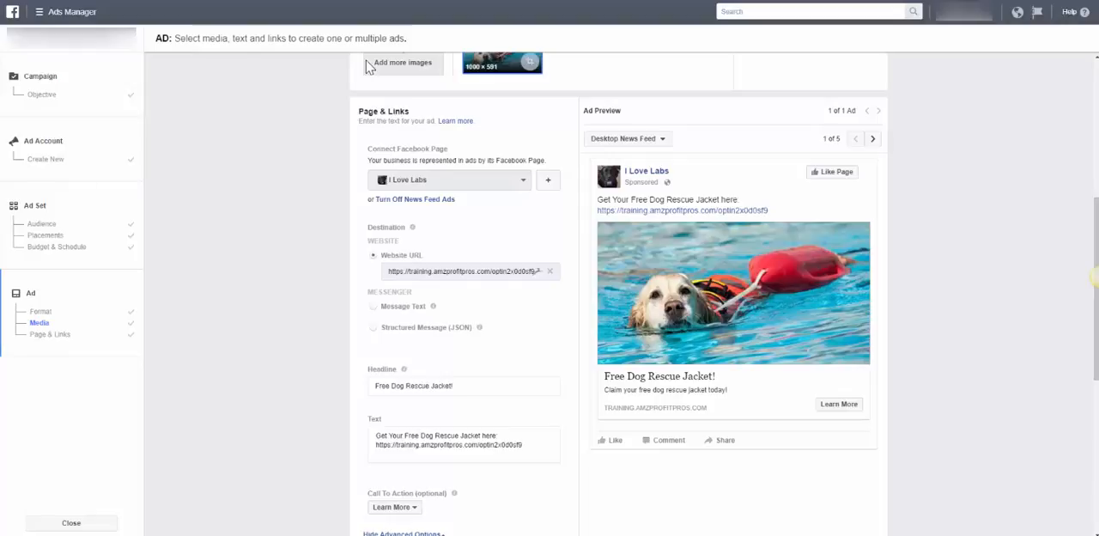
scroll(369, 67, "down", 2)
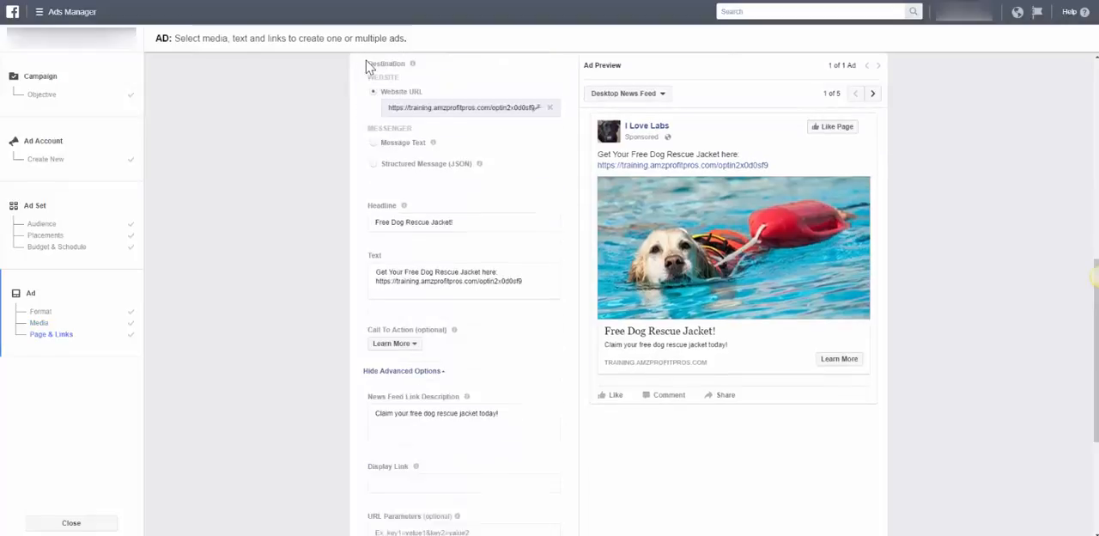
scroll(369, 67, "up", 3)
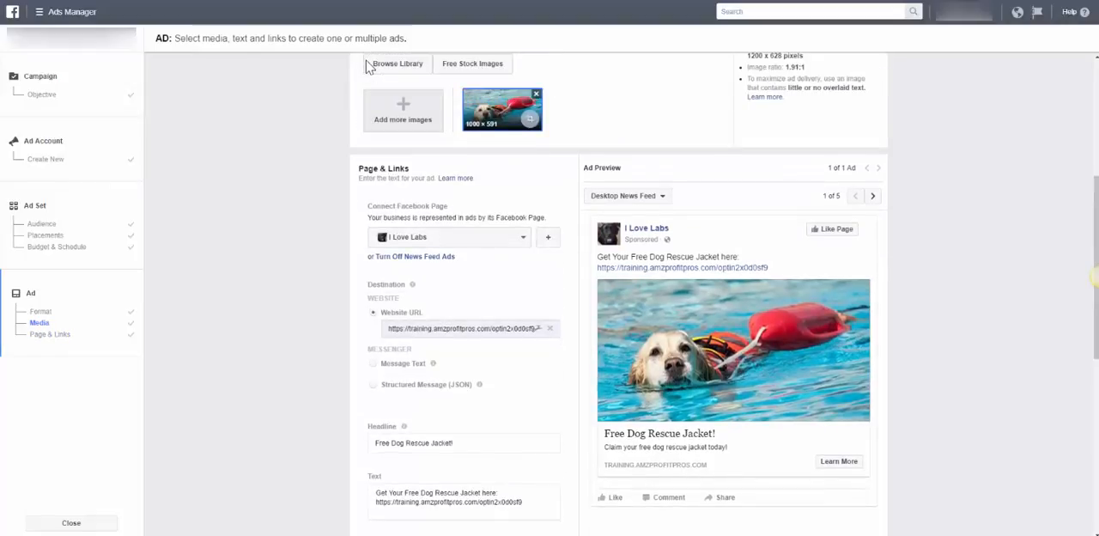
left_click(872, 197)
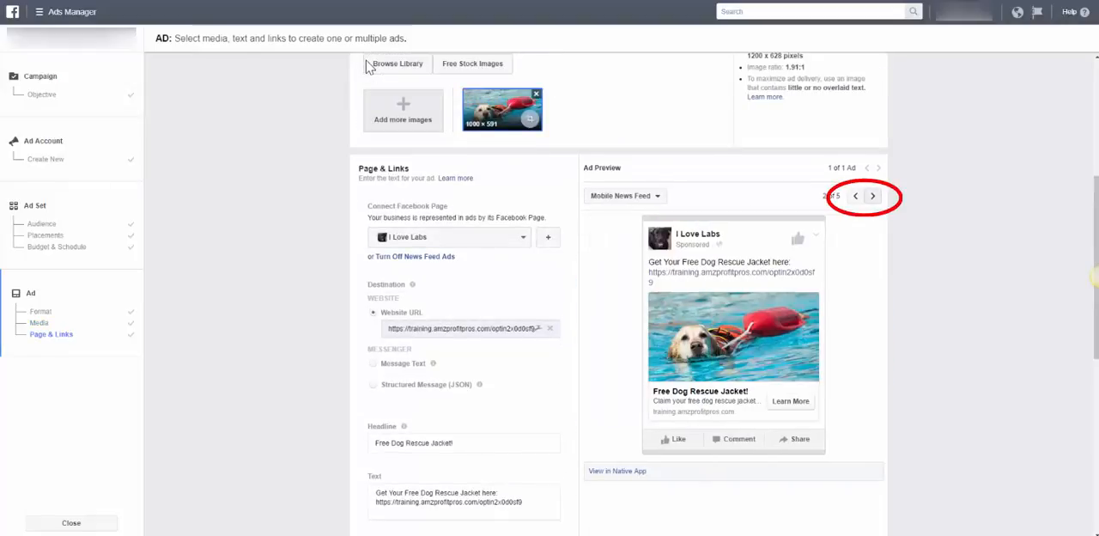
left_click(855, 196)
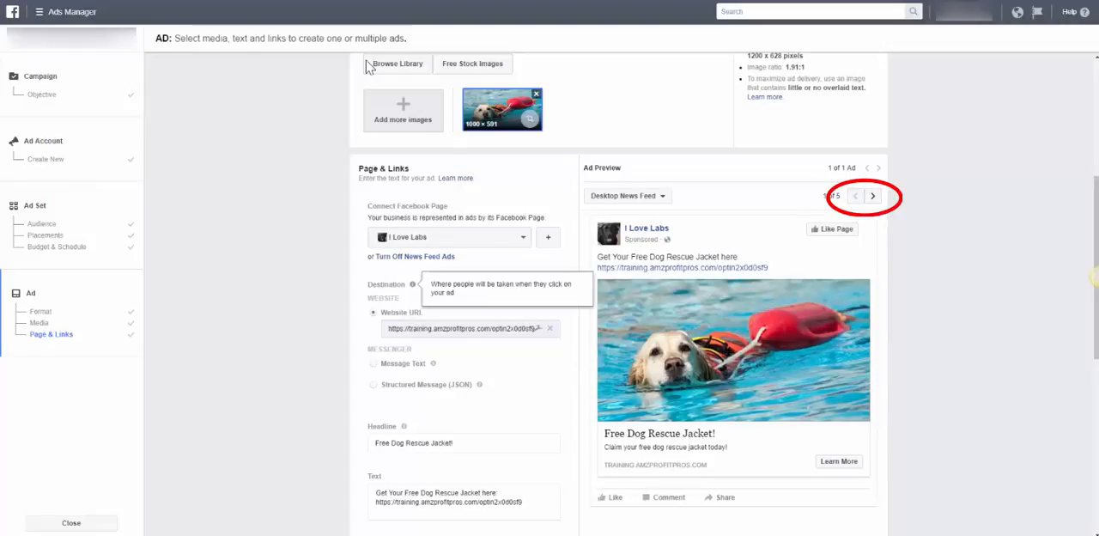
left_click(872, 196)
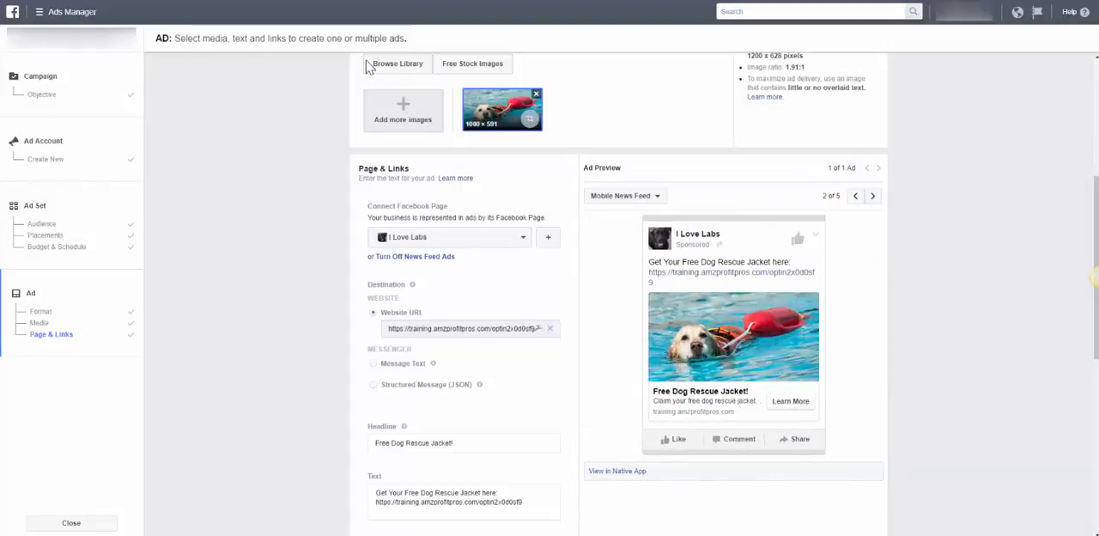
left_click(872, 196)
left_click(872, 195)
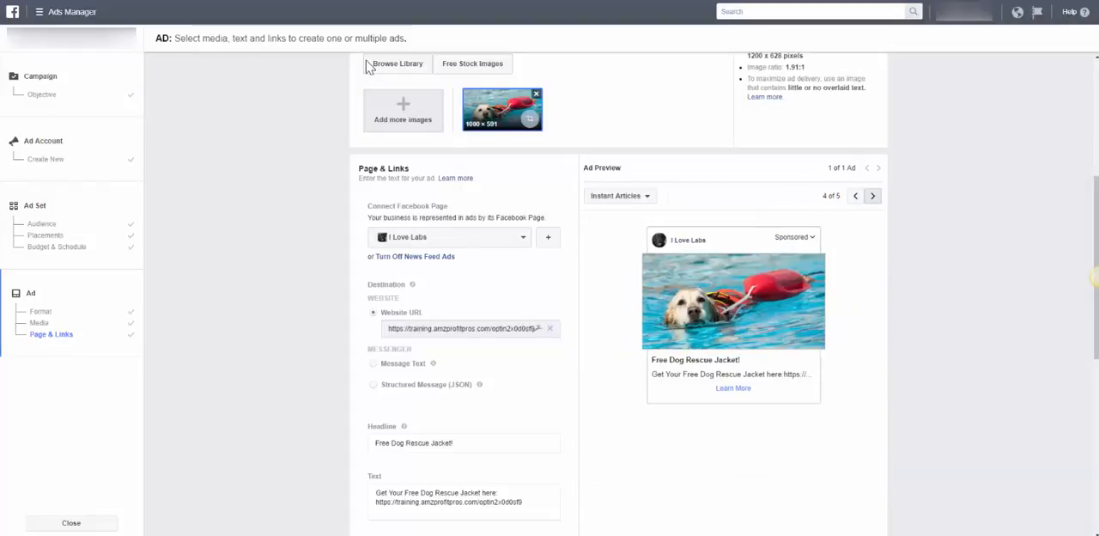
left_click(872, 195)
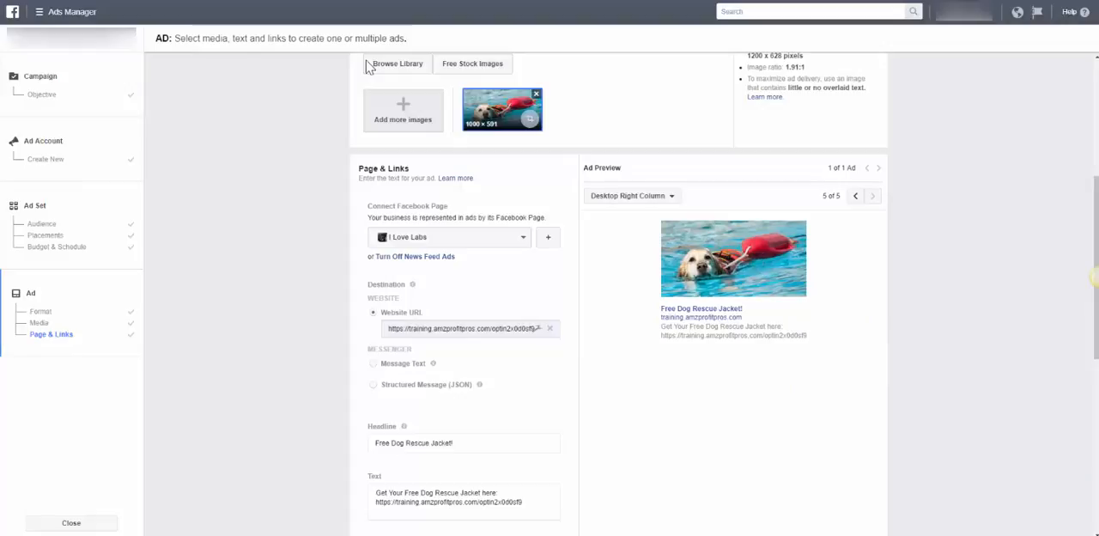
Check the completed ad settings once more and place the order for the campaign
scroll(368, 67, "down", 5)
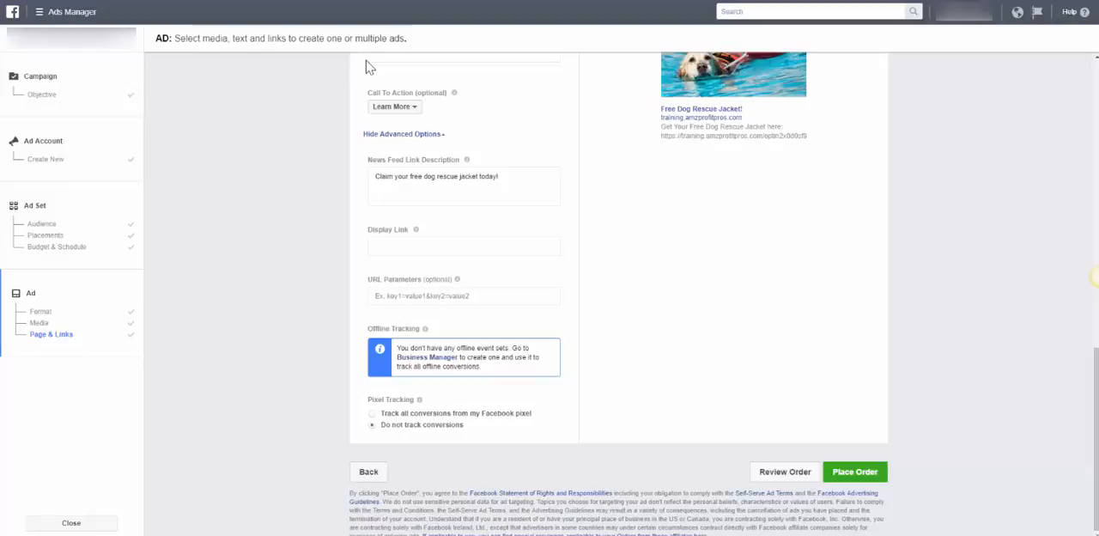
scroll(368, 68, "up", 3)
scroll(368, 68, "up", 4)
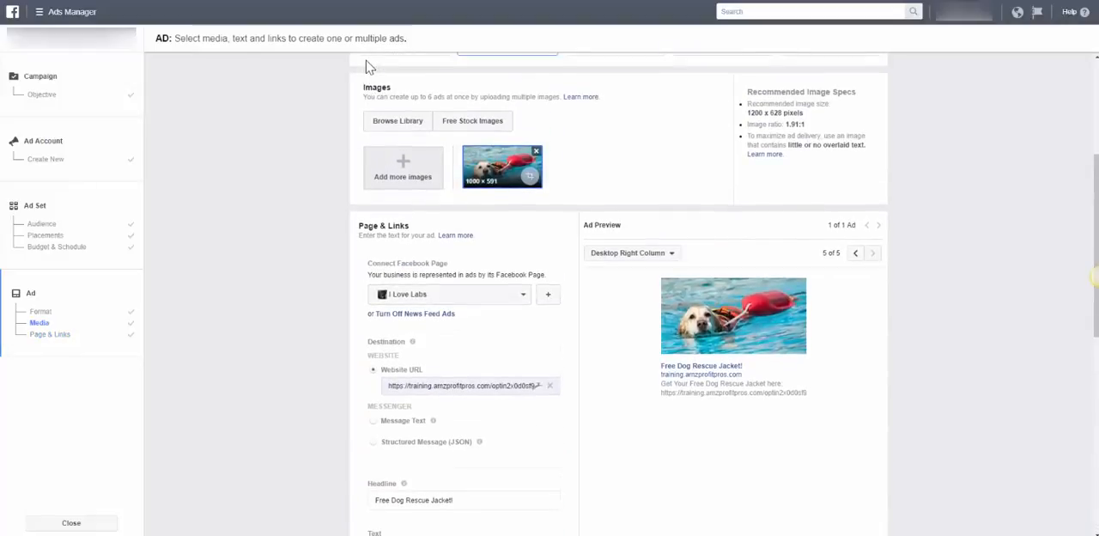
scroll(368, 67, "down", 5)
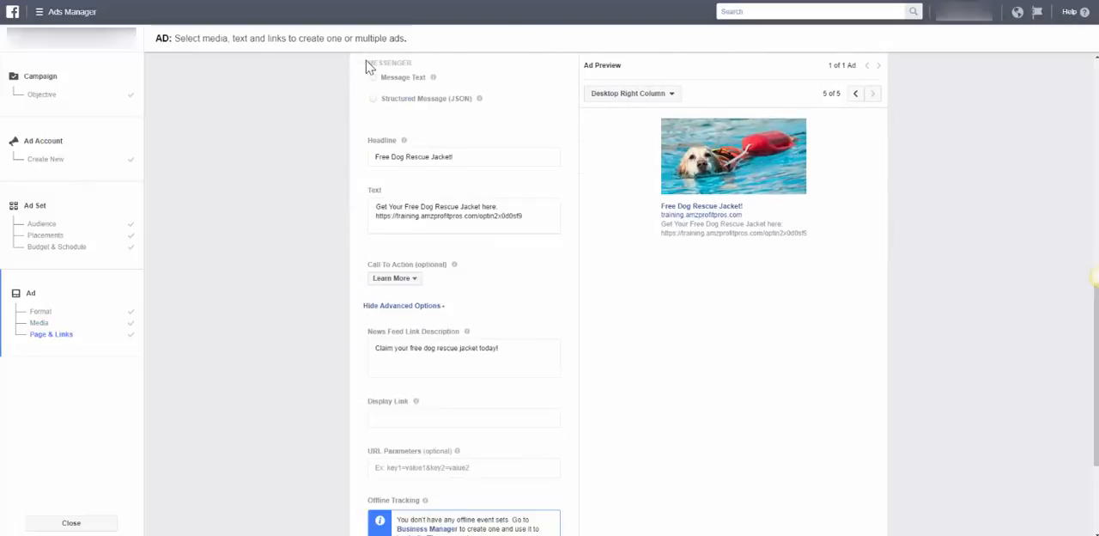
scroll(368, 68, "down", 3)
left_click(855, 471)
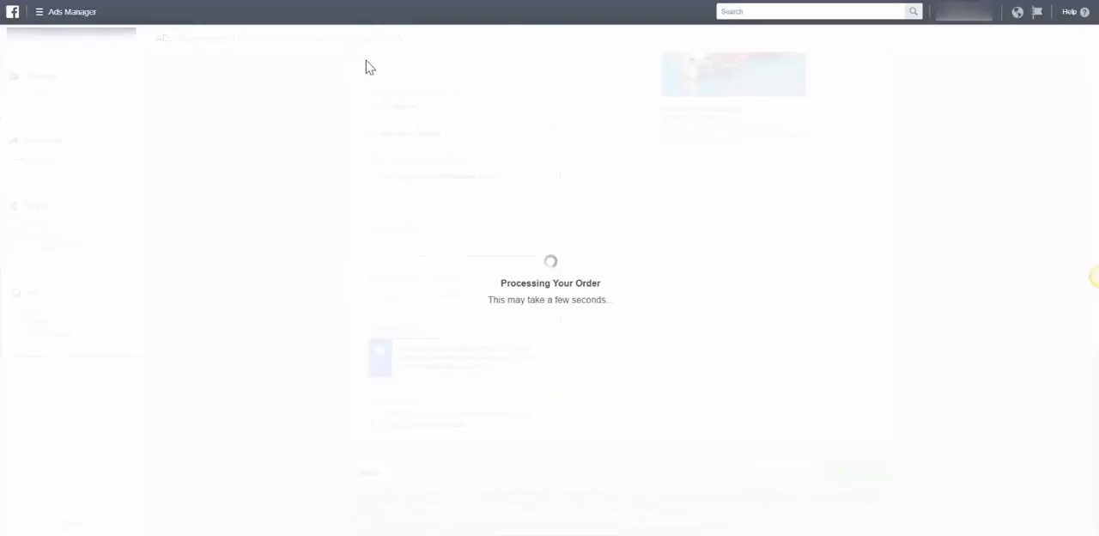